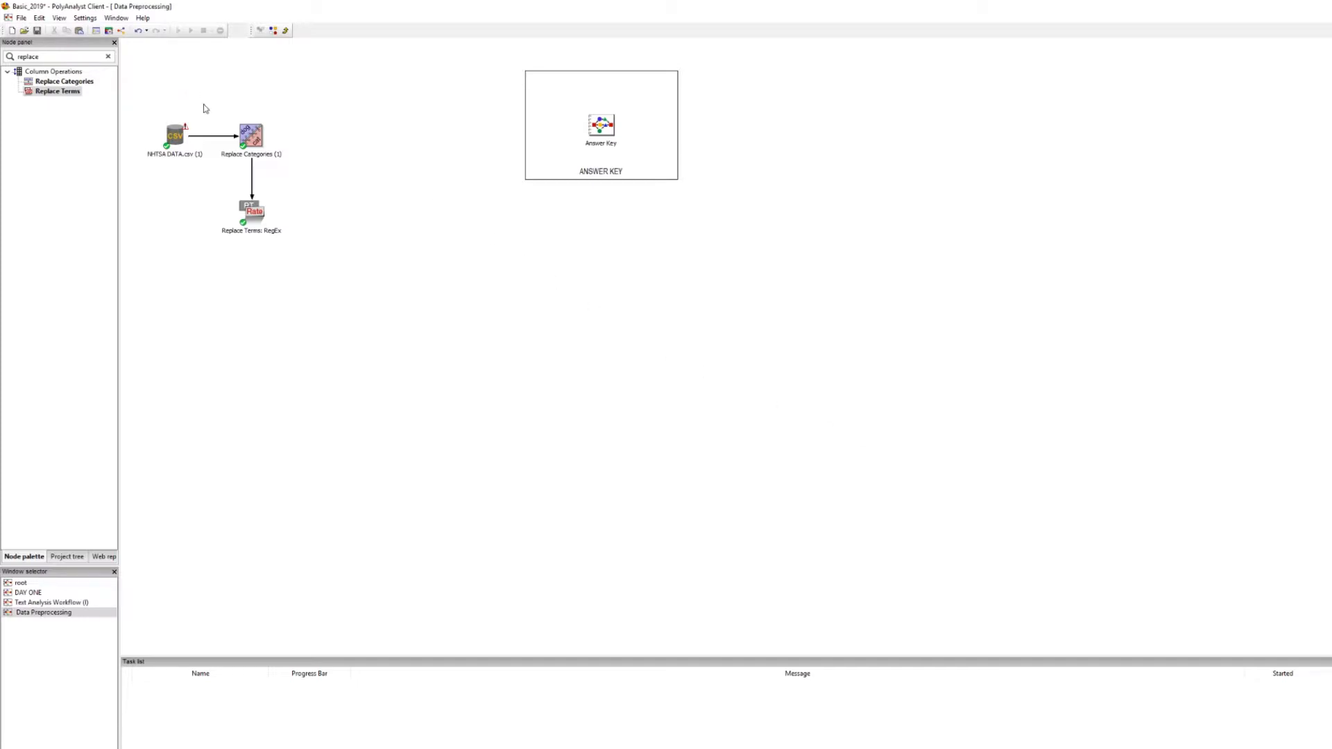
Inspect the summary text of record 7 in NHTSA DATA.csv (1) for the MPH abbreviation, then close the dataset
double_click(173, 138)
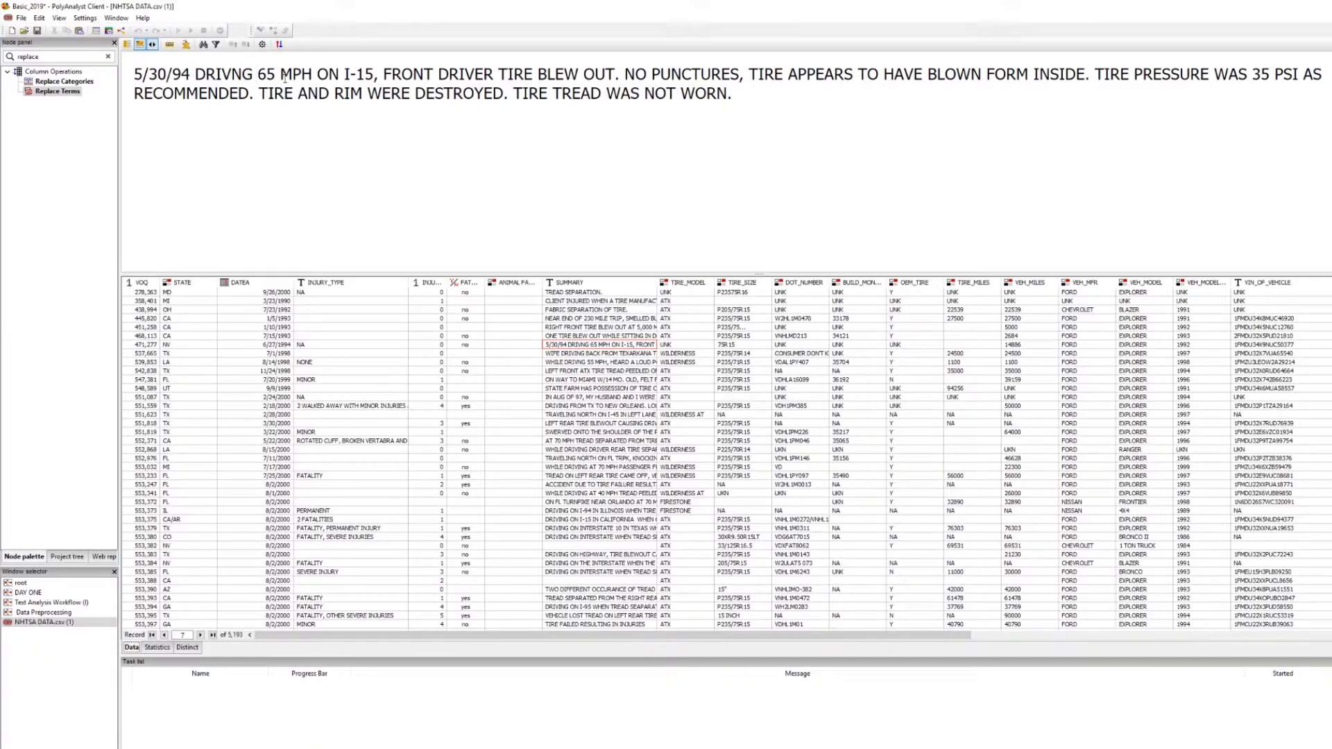
drag(283, 78, 313, 79)
drag(749, 102, 125, 72)
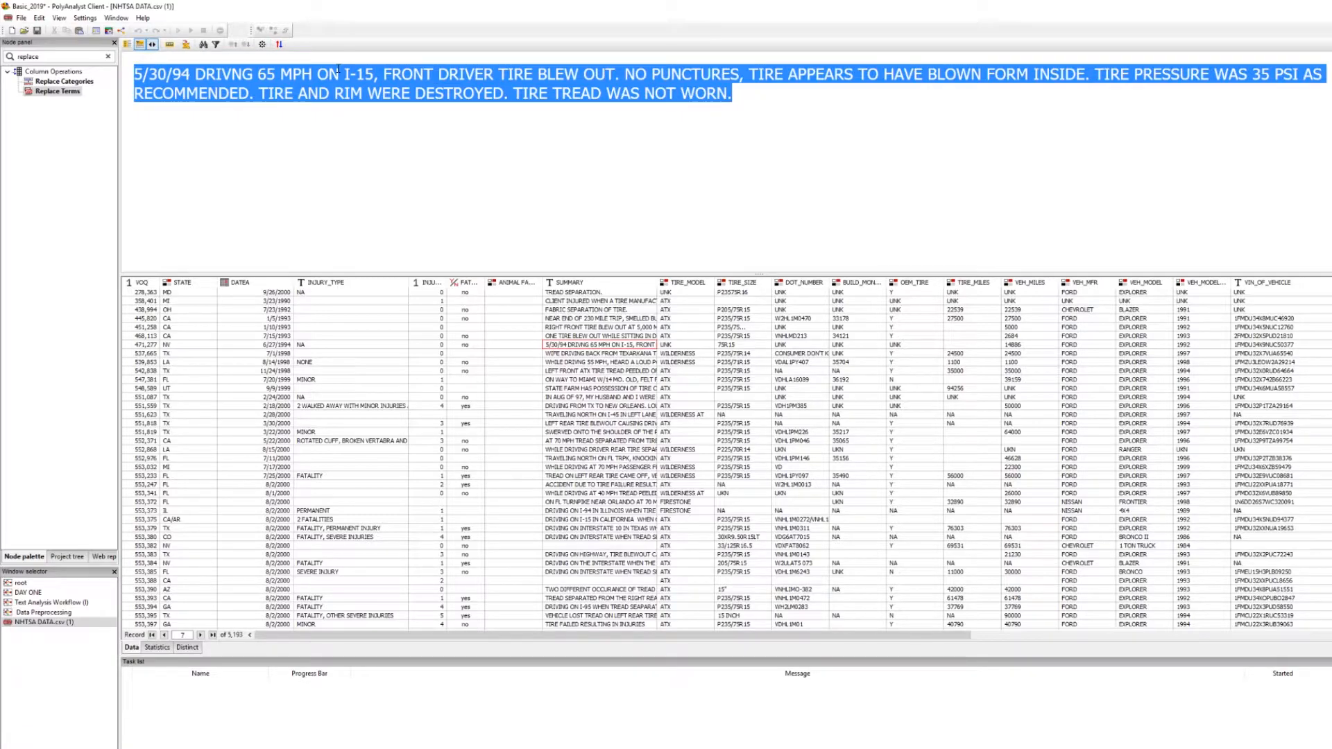
click(374, 142)
drag(281, 73, 313, 73)
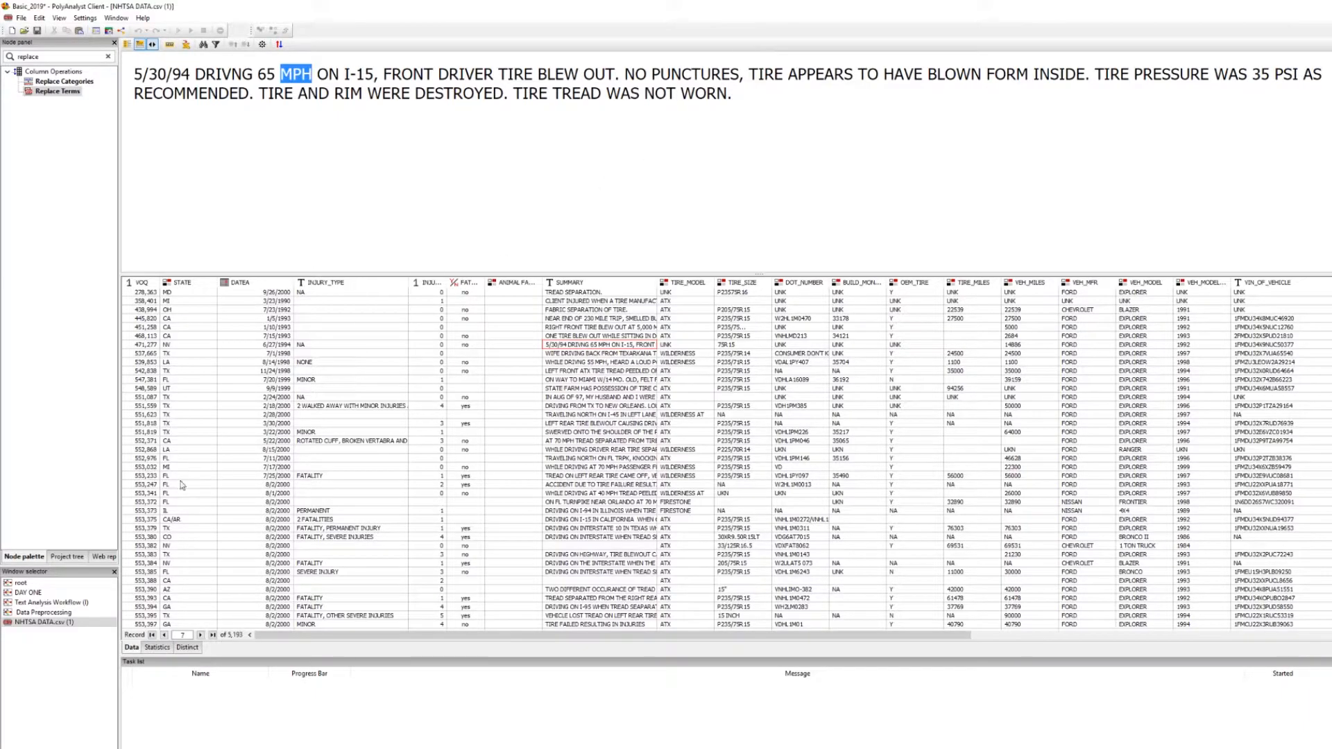
click(1325, 18)
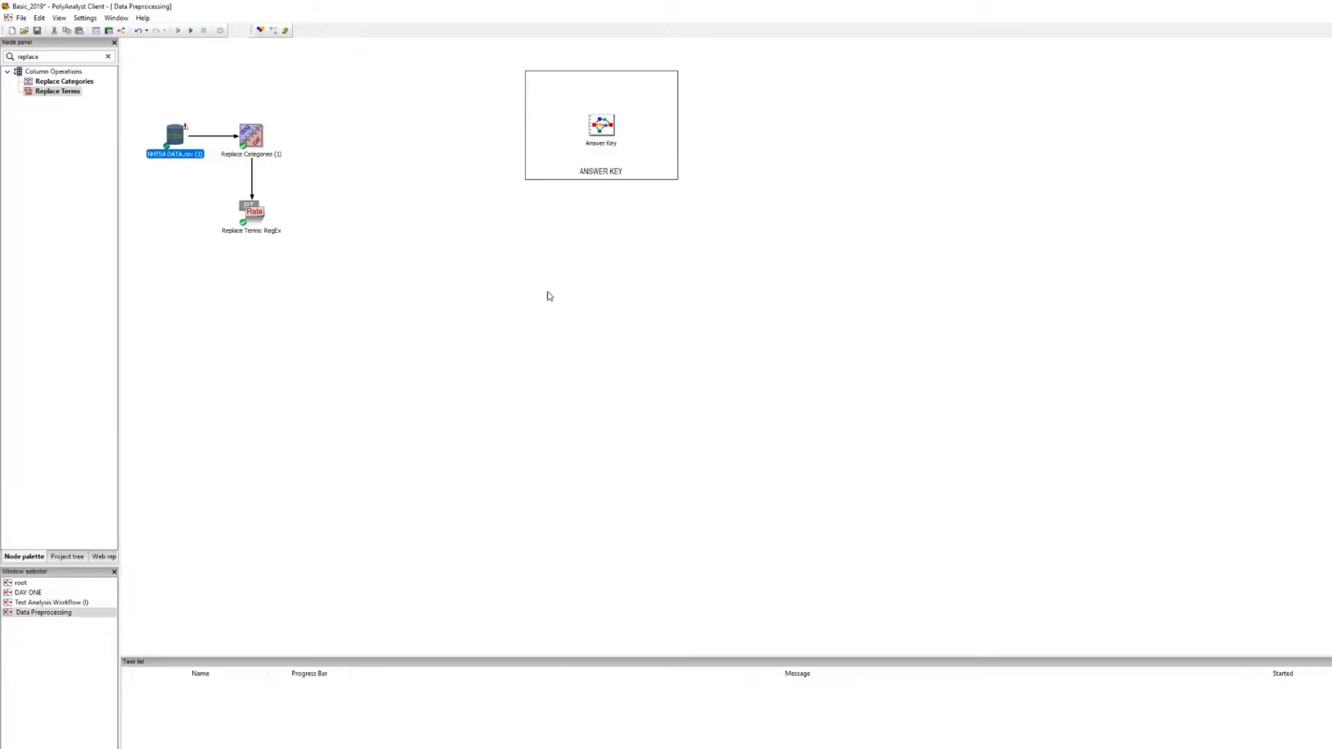
Add a Replace Terms node after Replace Categories (1), using the SUMMARY column with its source dropped
drag(56, 91, 341, 140)
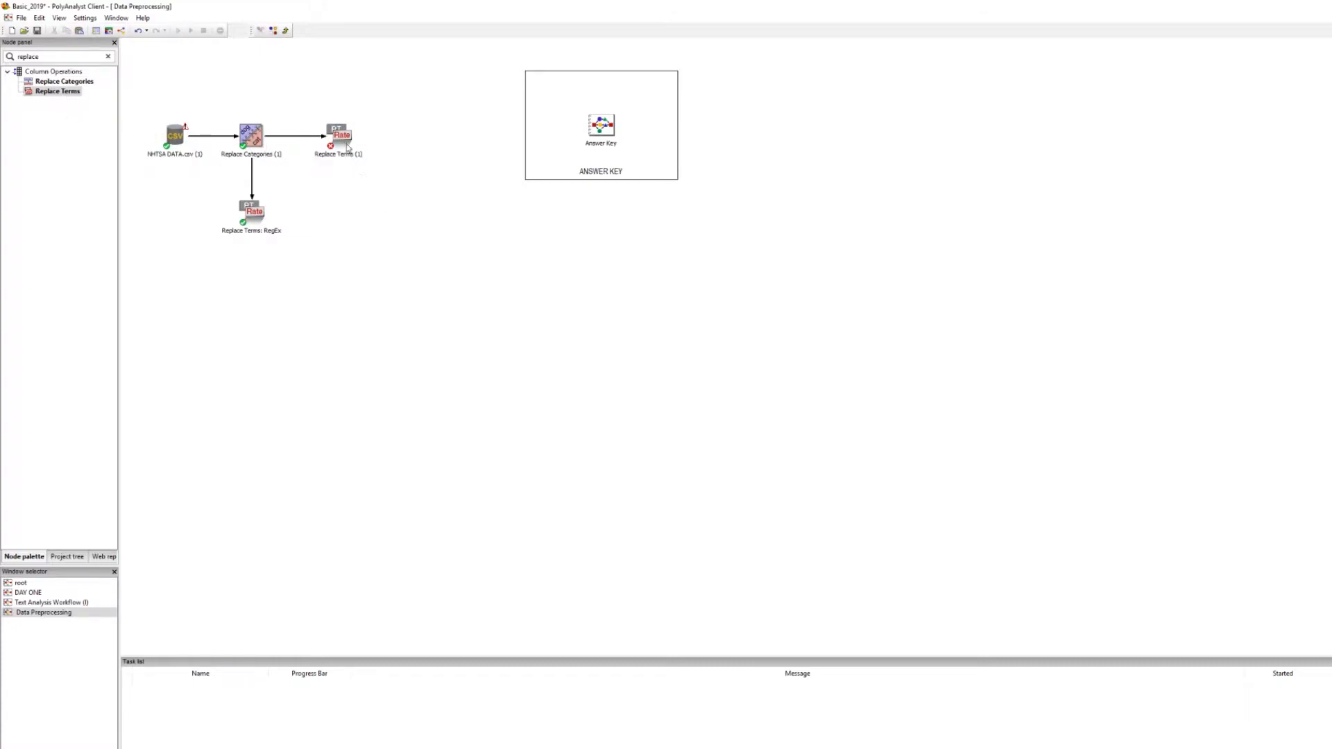
double_click(341, 136)
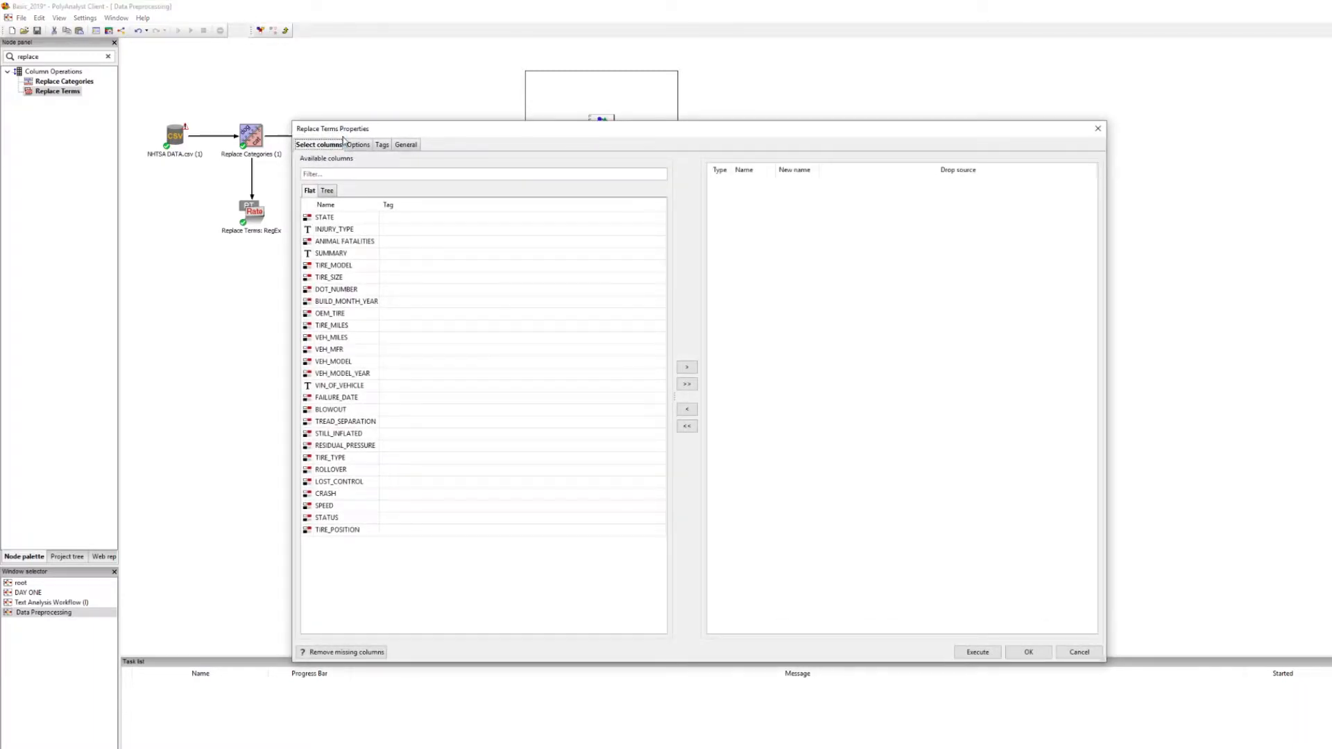
drag(331, 253, 933, 210)
click(958, 182)
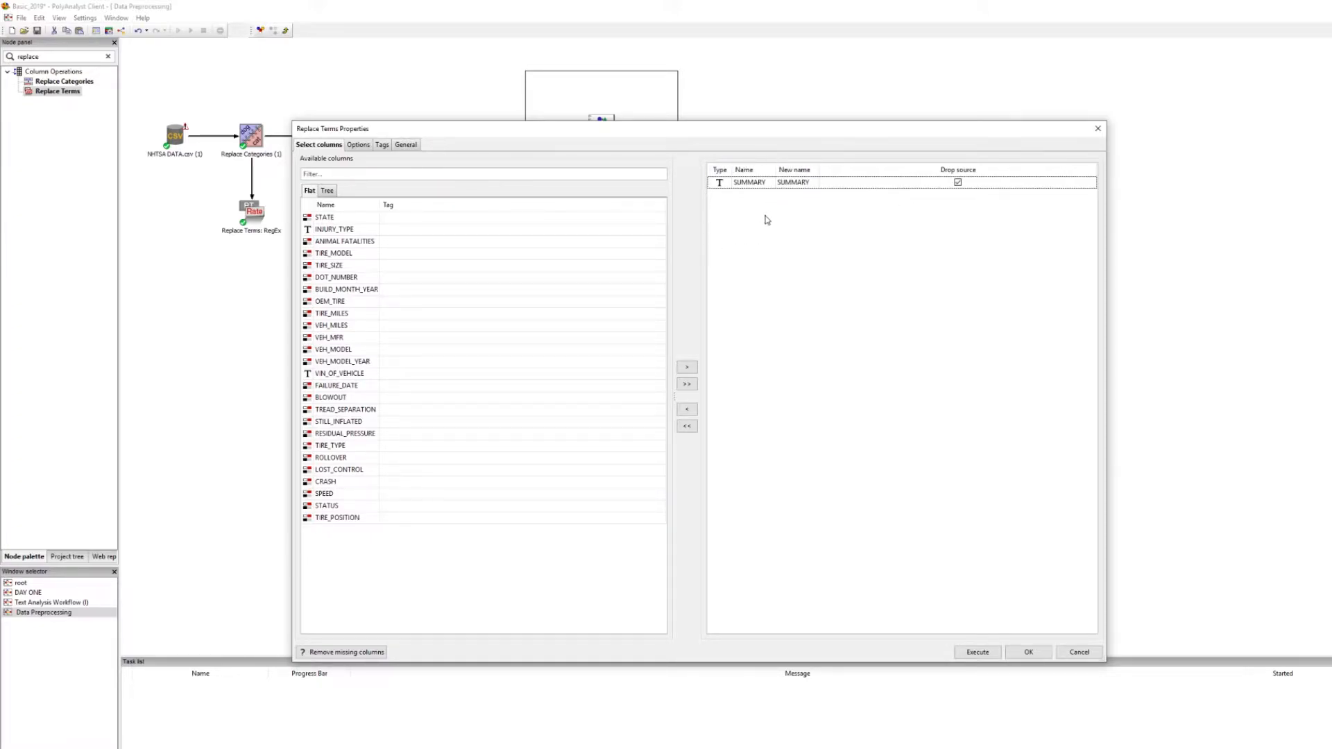
Add a replacement rule named MPH in the Replace Terms options
click(359, 145)
drag(431, 131, 317, 95)
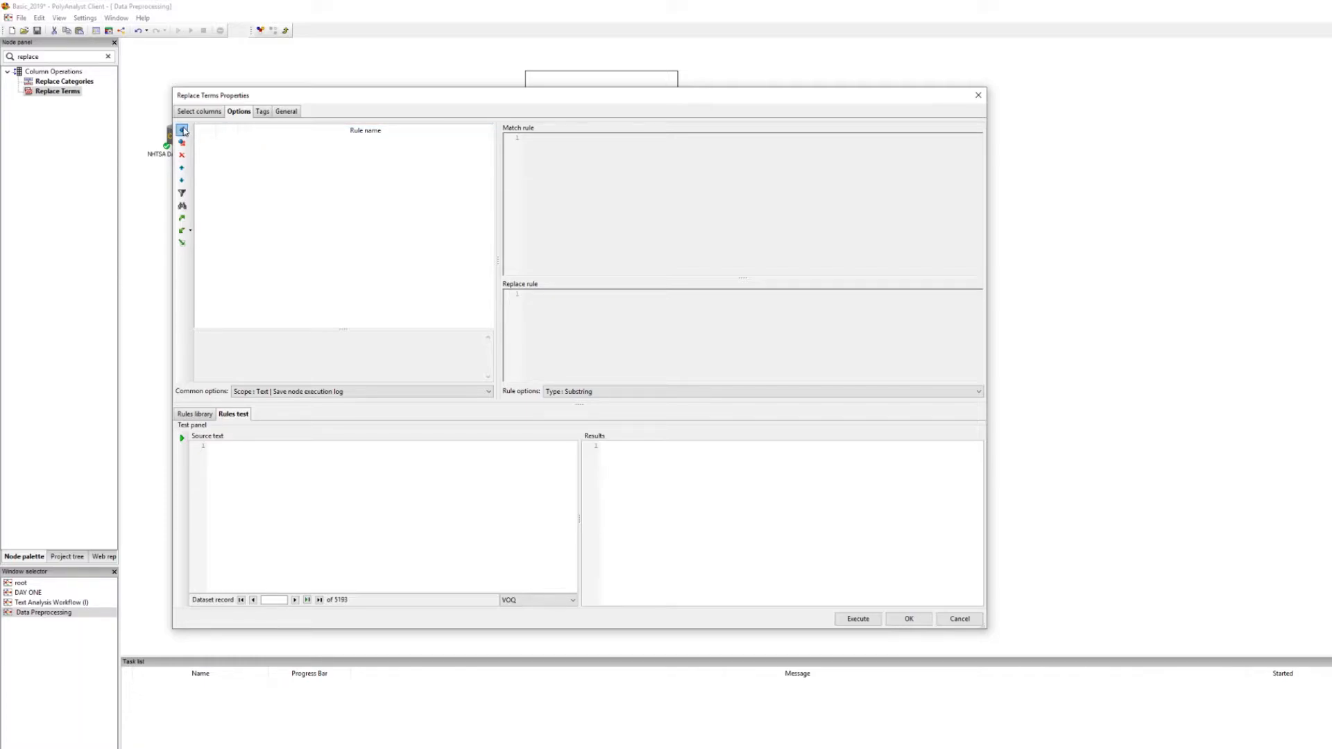
click(183, 130)
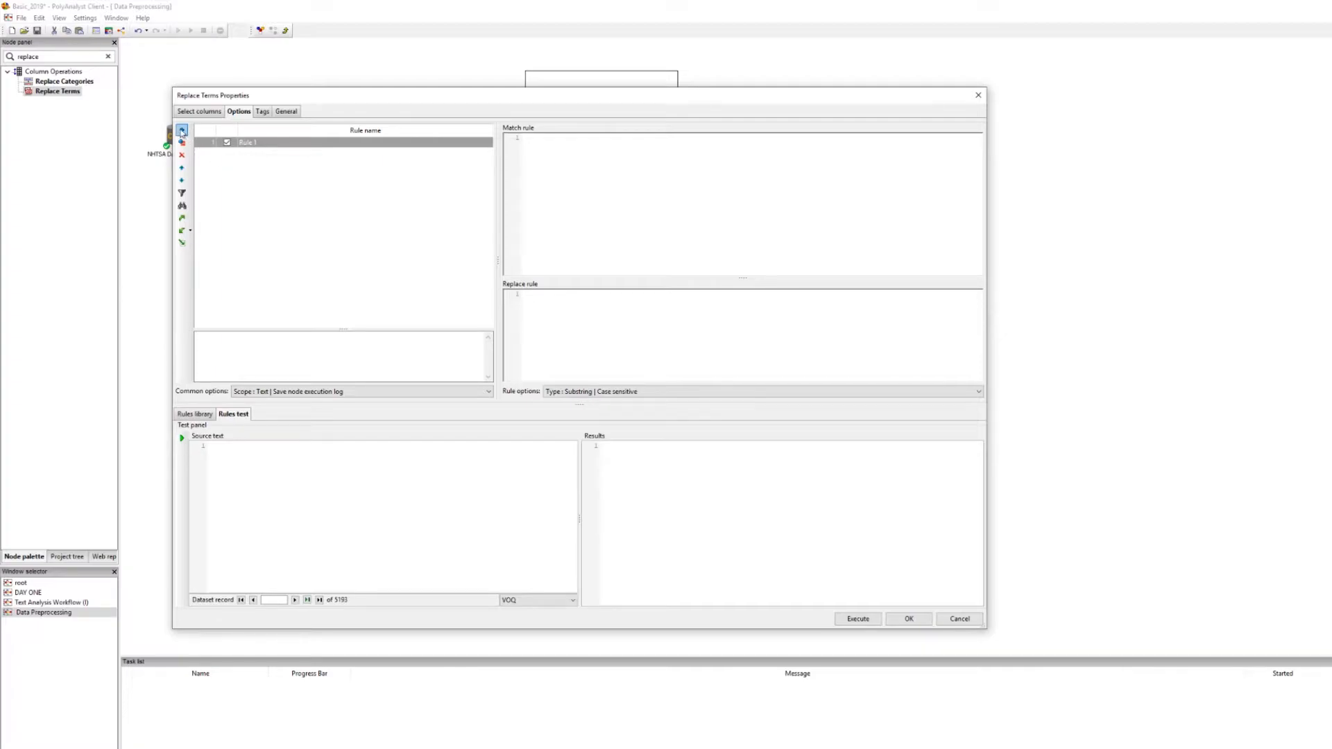
click(266, 144)
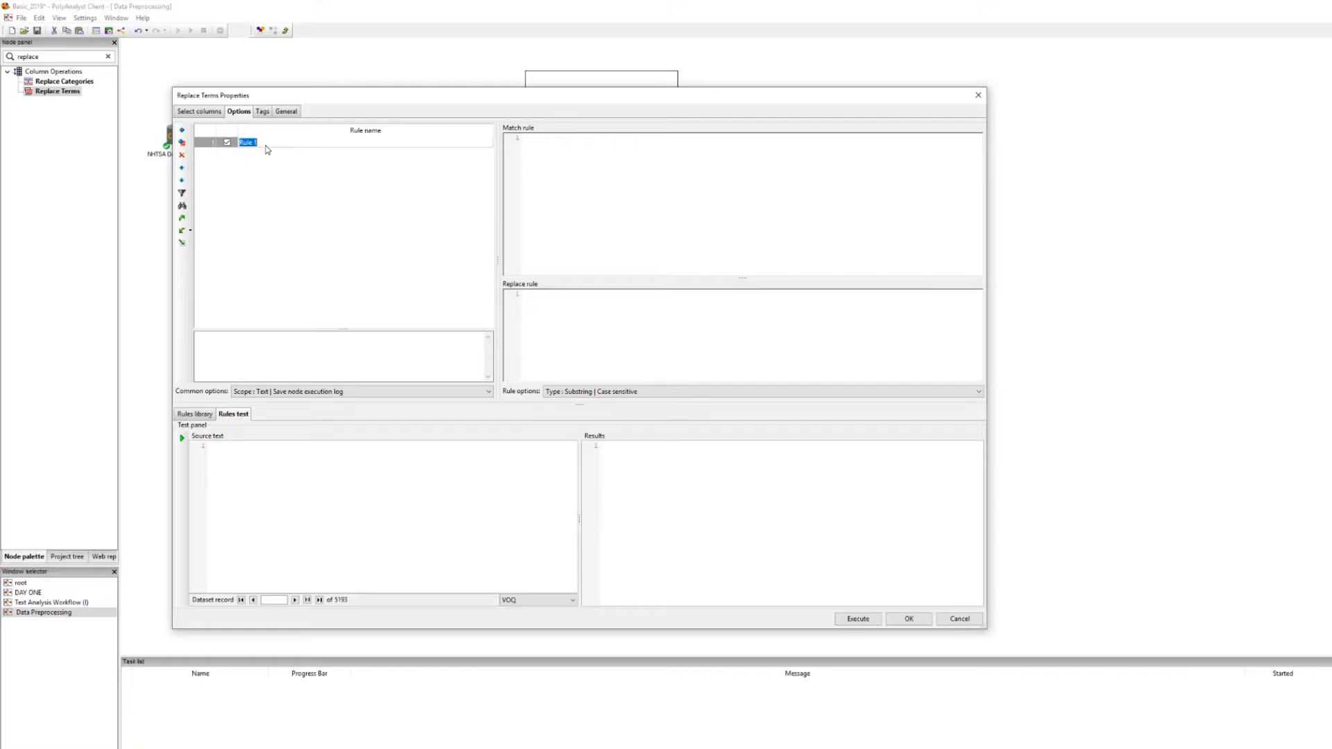
text(MPH)
key(Return)
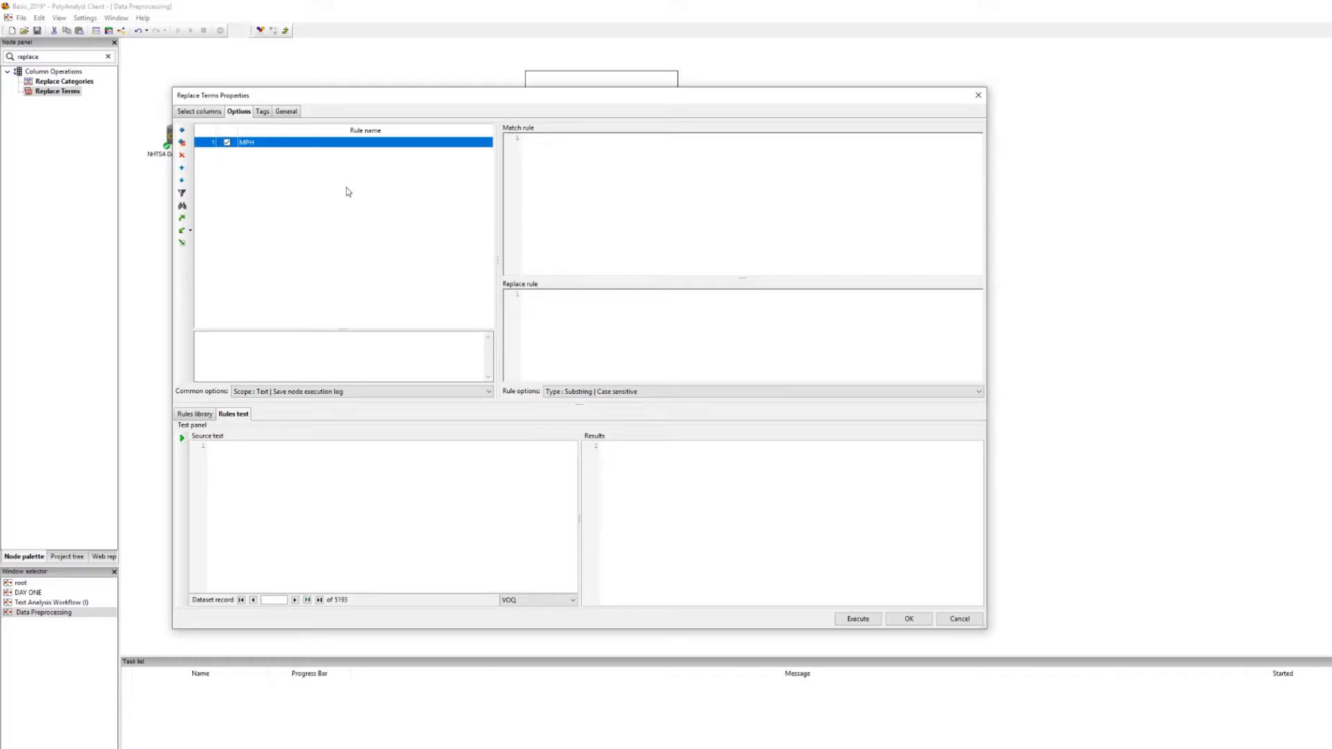
Define the MPH rule to match "MPH" and replace it with "Miles Per Hour"
click(555, 192)
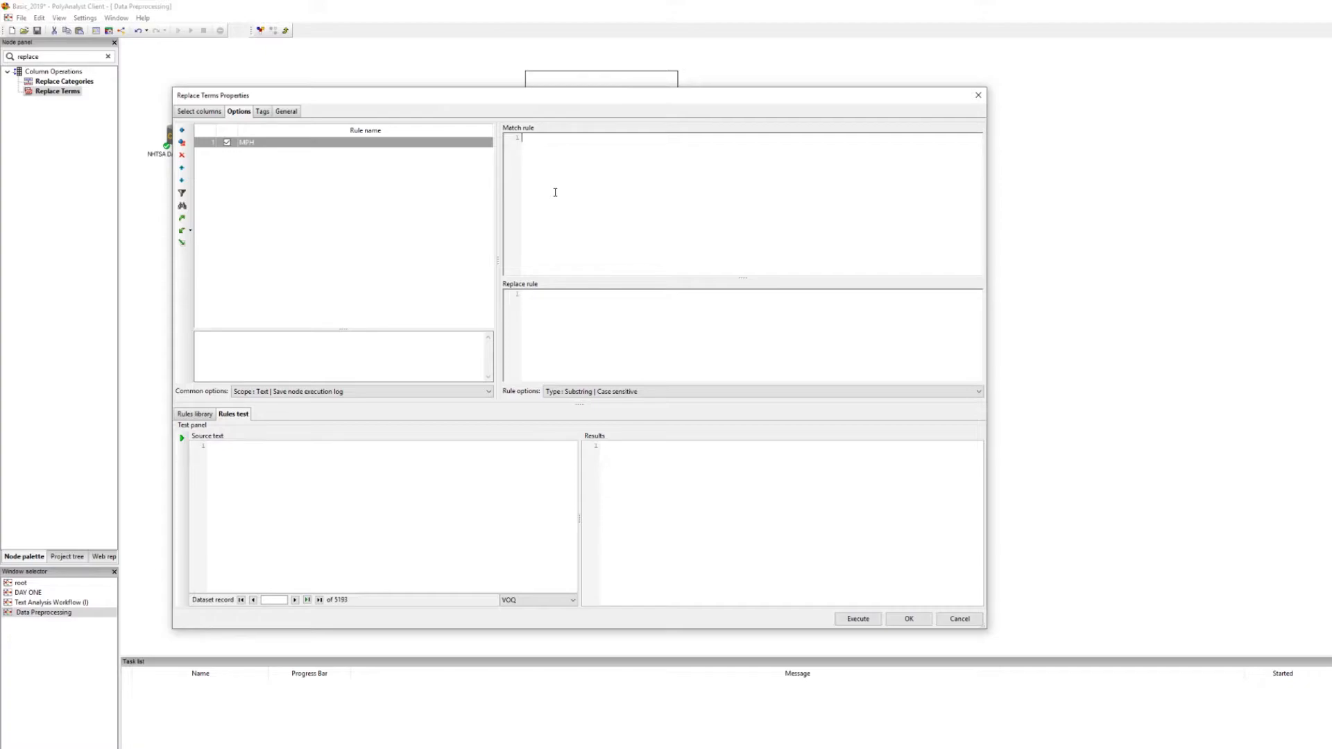
text(MPH)
scroll(555, 192, up, 6)
click(537, 327)
text(Miles Per Hour)
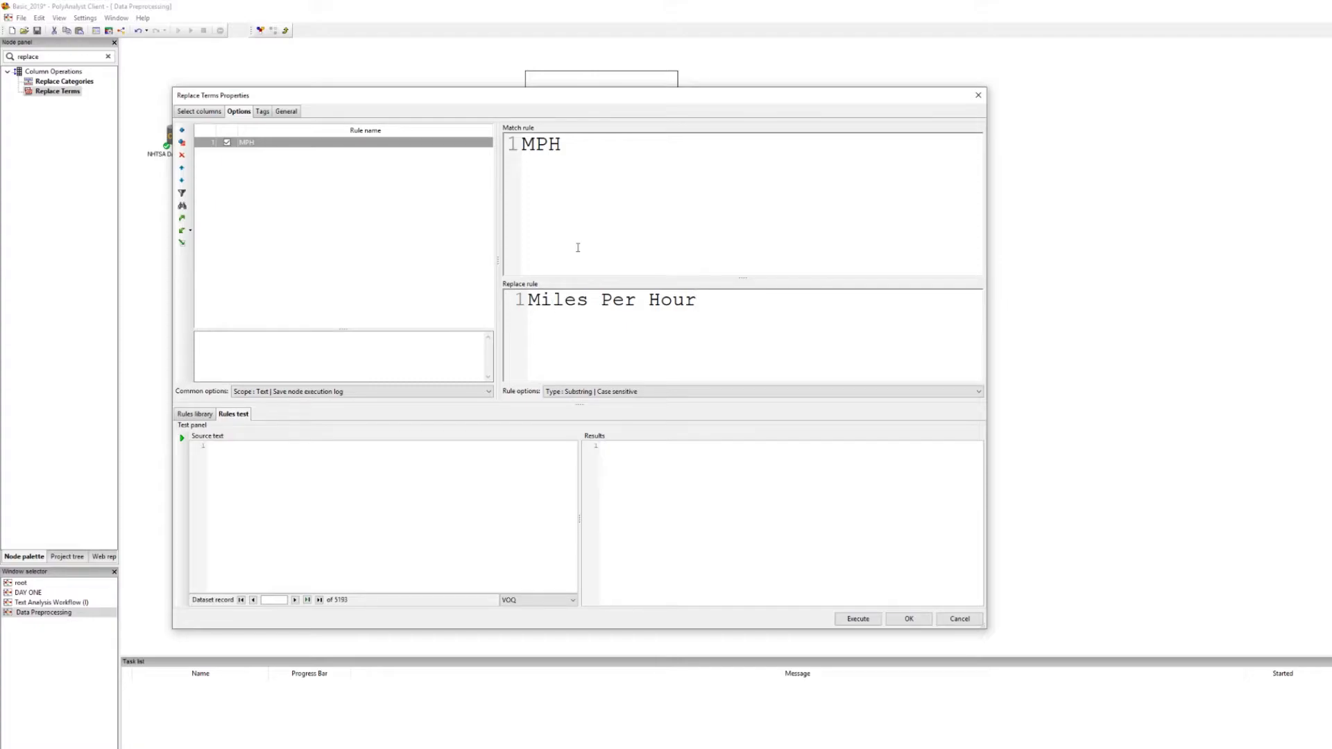
drag(591, 169, 525, 159)
drag(697, 300, 527, 300)
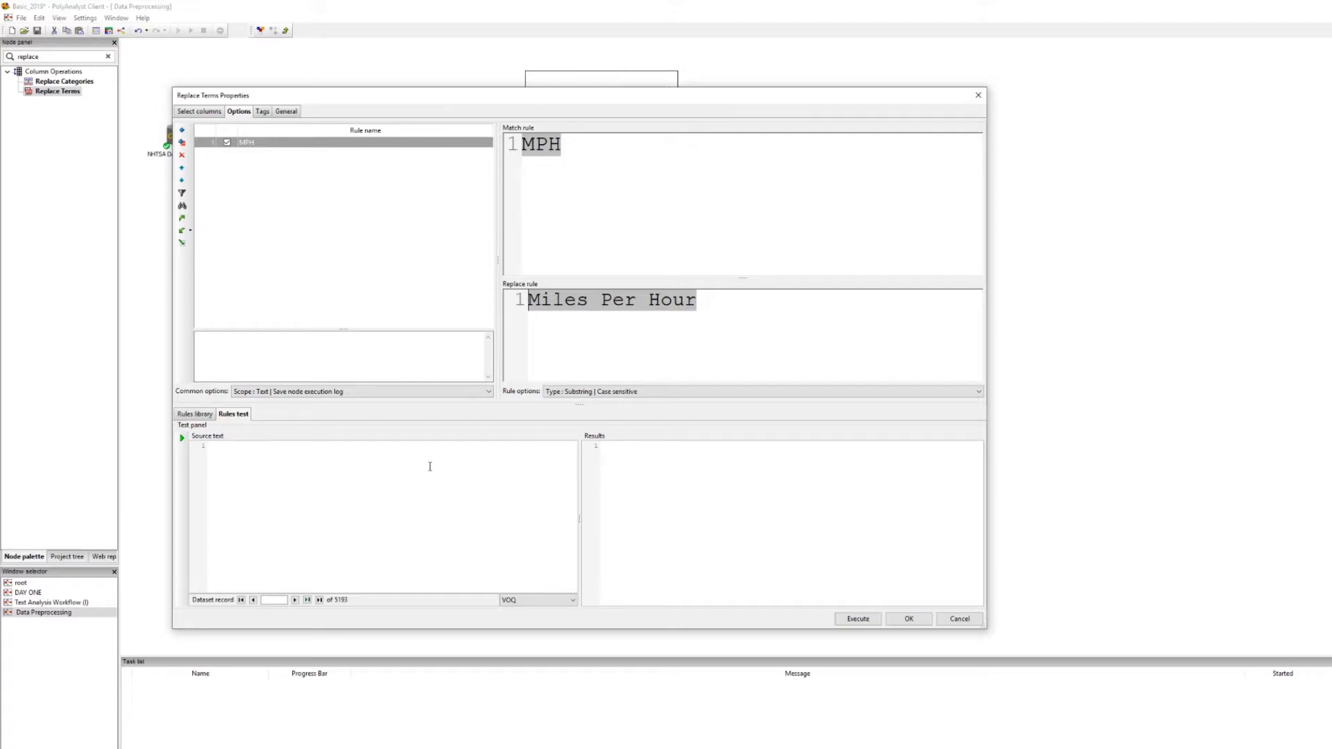
Test the MPH rule on the sample text "driving 65 mph down 1st st" and compare source and result
scroll(435, 505, up, 10)
text(driving)
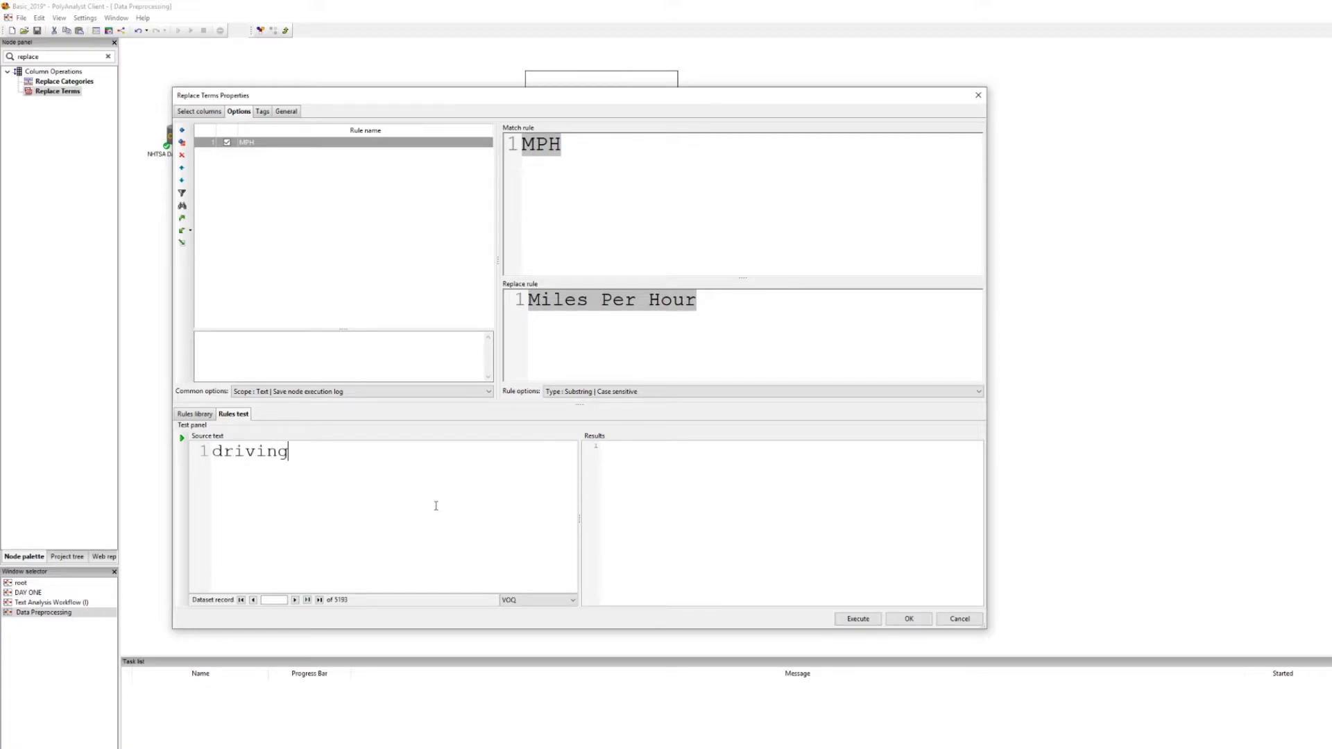
text( 65 mph down 1st st)
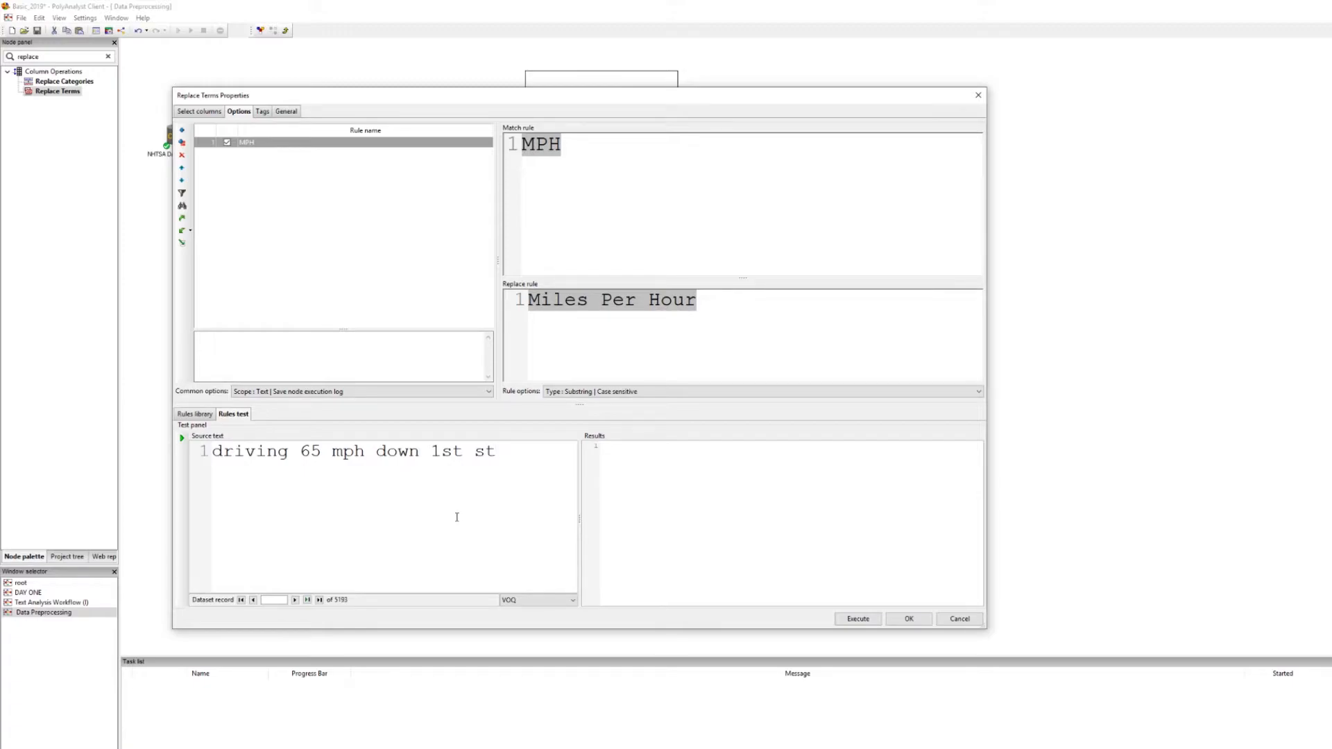
click(183, 439)
ctrl+scroll(685, 534, up, 5)
ctrl+scroll(685, 536, up, 2)
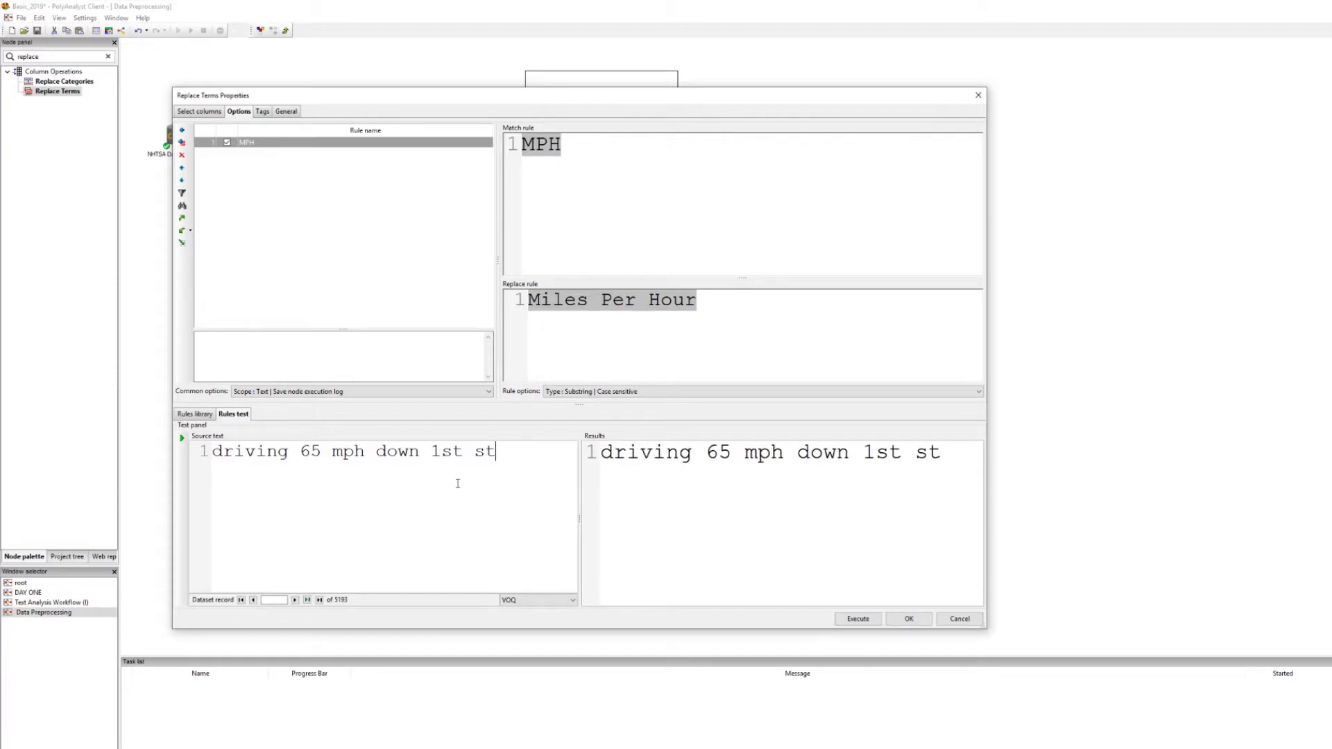
click(493, 485)
click(703, 491)
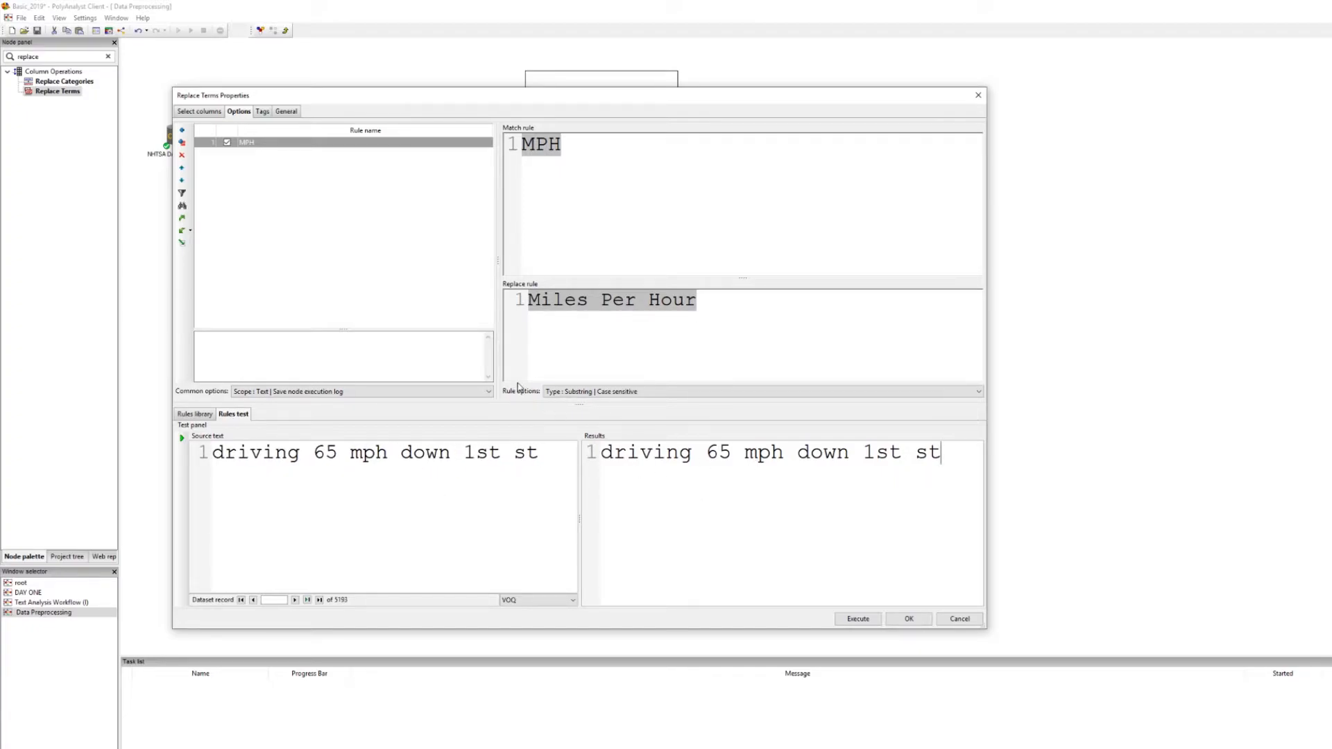
Turn off case sensitivity for the MPH rule and rerun the test on the sample sentence
click(601, 234)
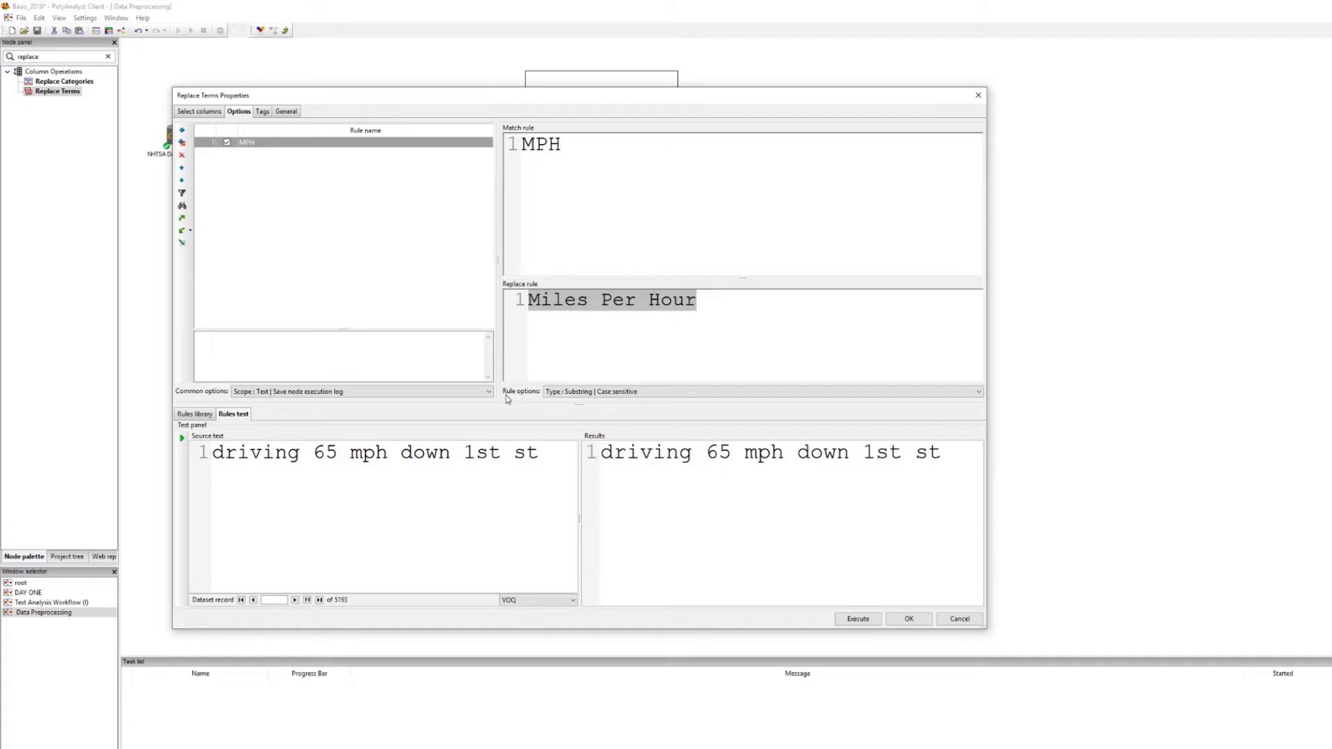
click(632, 392)
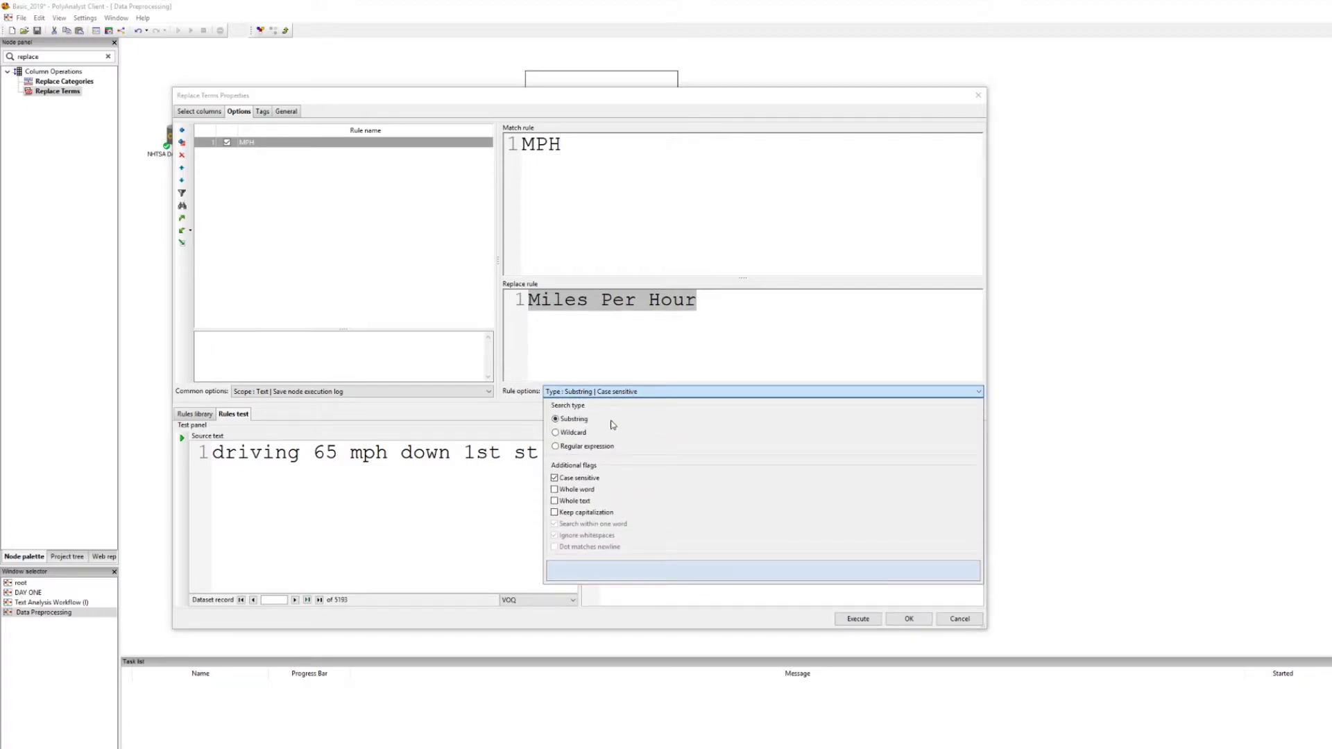
click(555, 478)
click(635, 360)
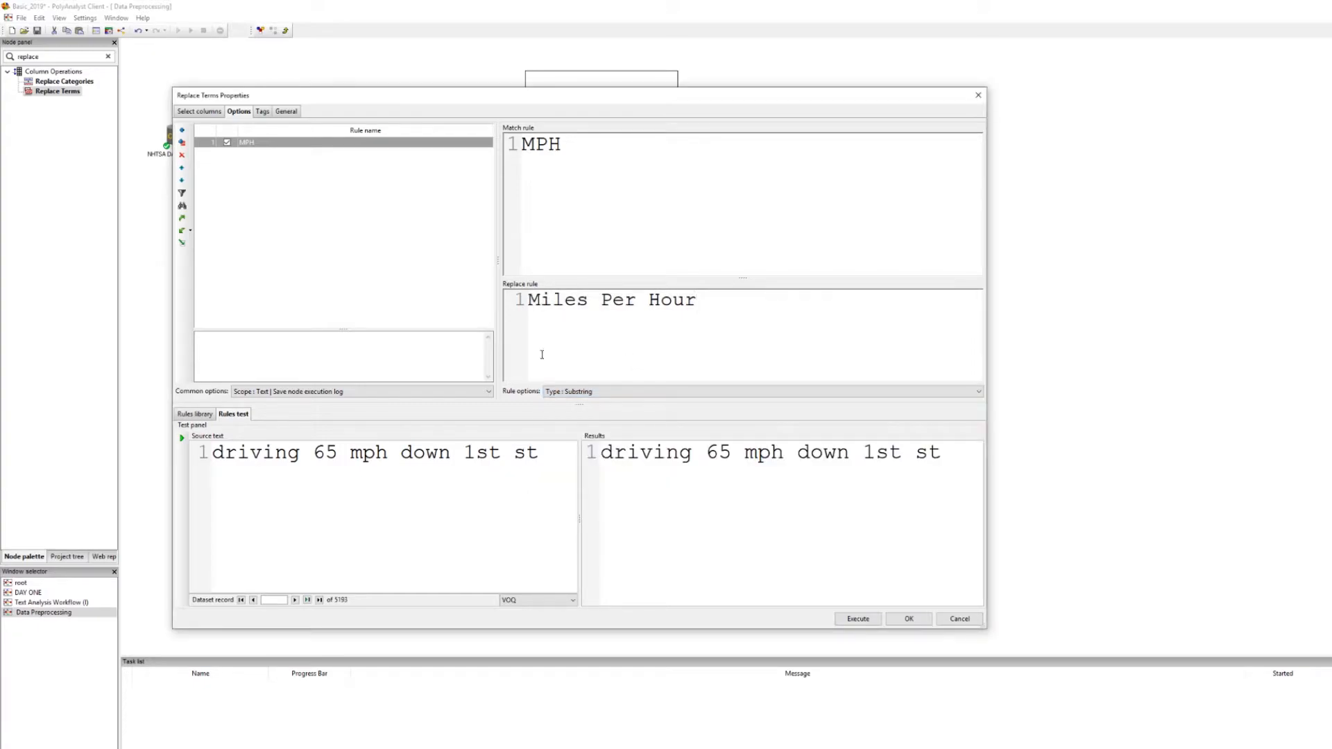
click(181, 437)
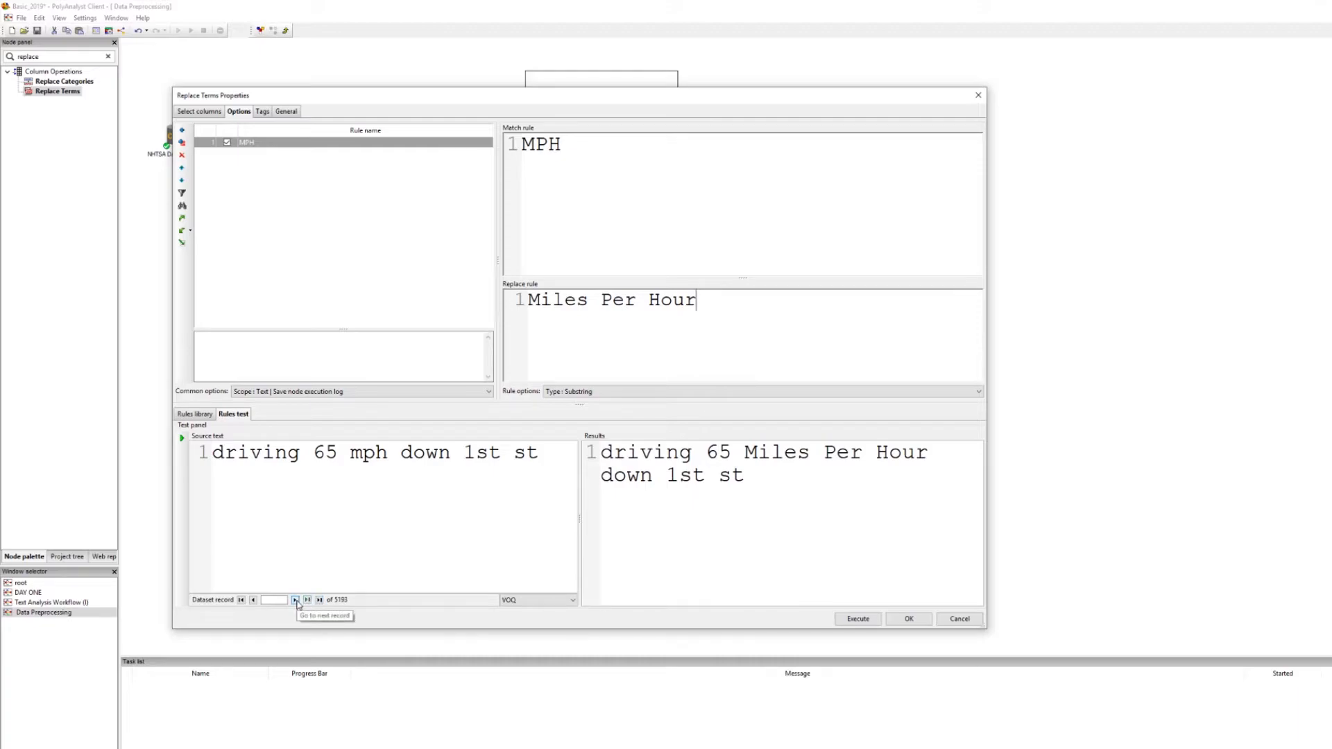
Load SUMMARY record 7 as the test source, run the rule test and check the replaced term in the results
click(517, 599)
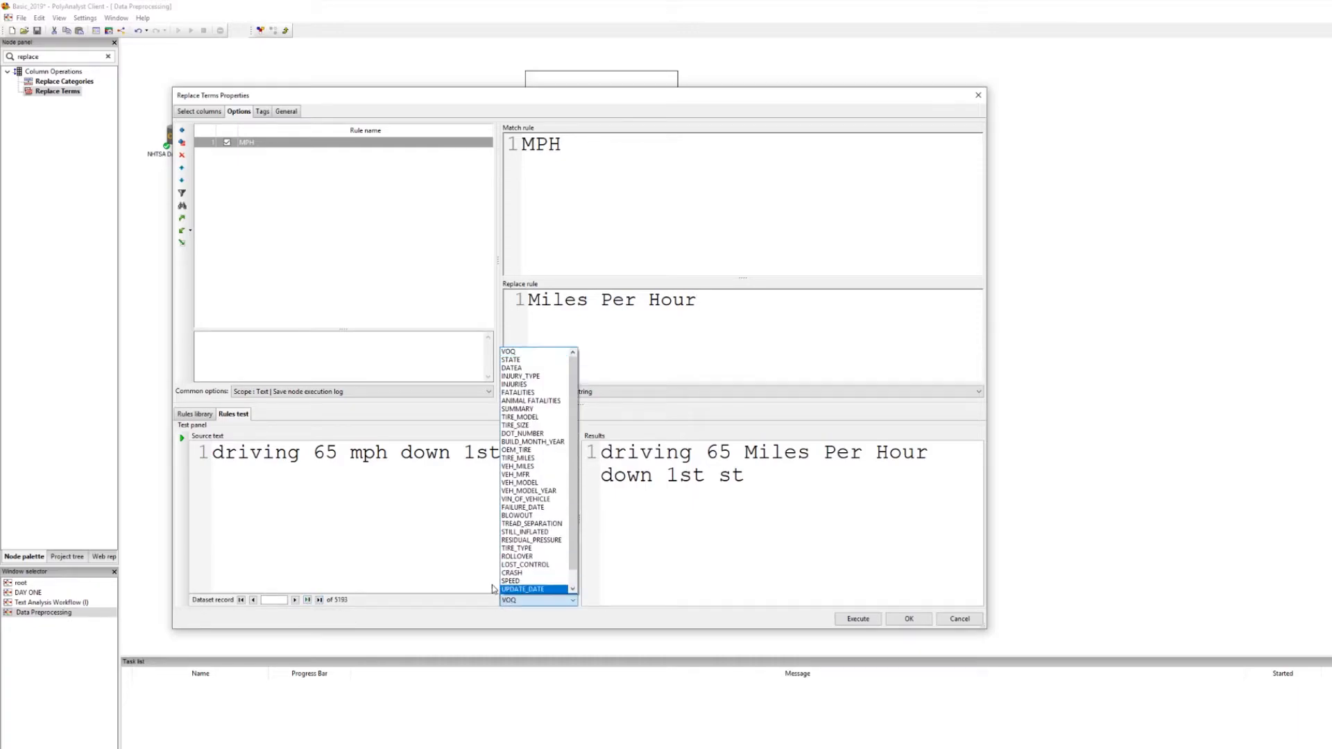
click(532, 409)
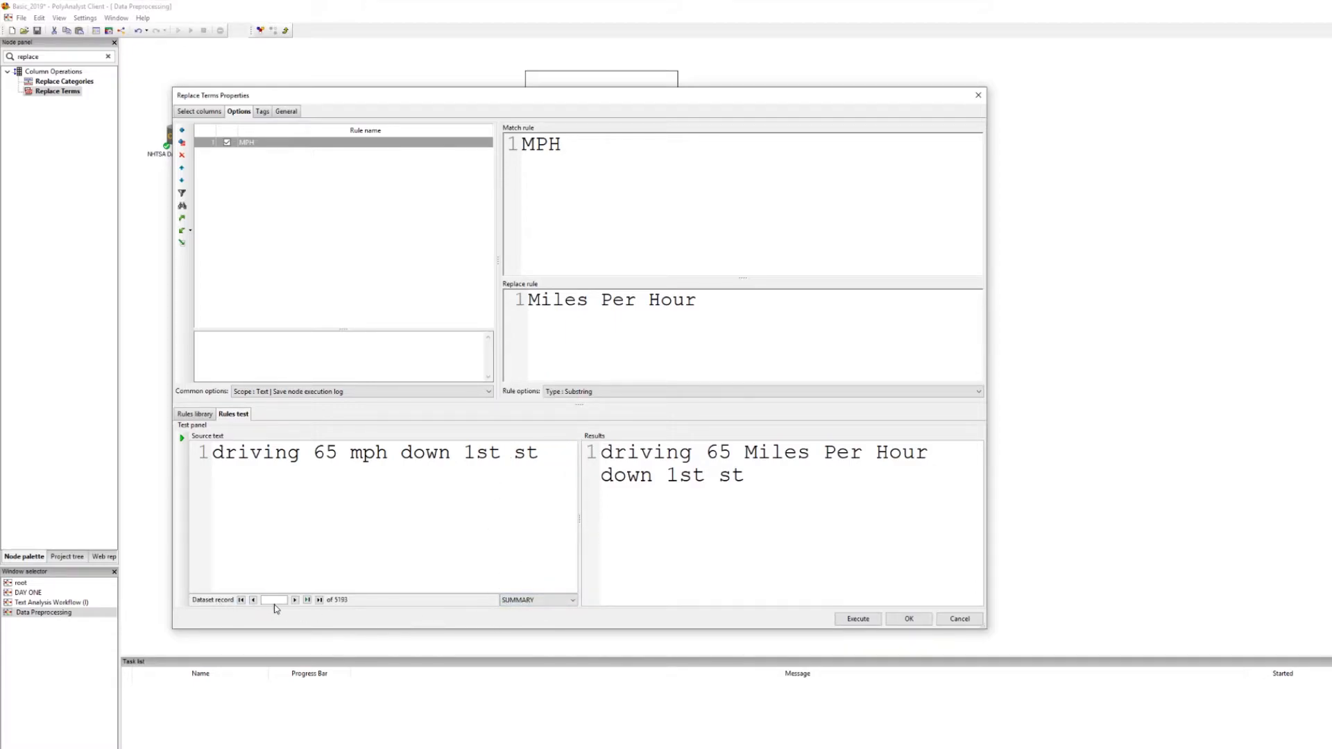
click(295, 600)
click(295, 600)
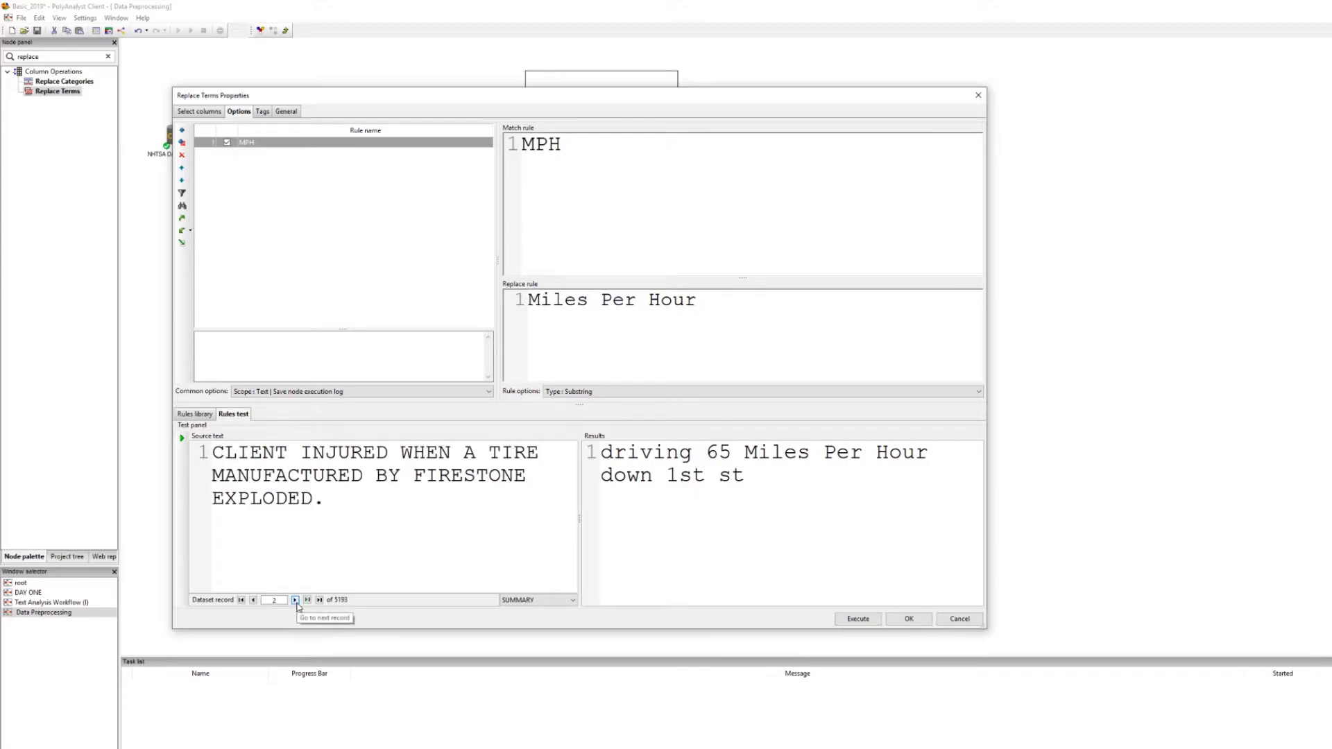
click(295, 600)
click(295, 600)
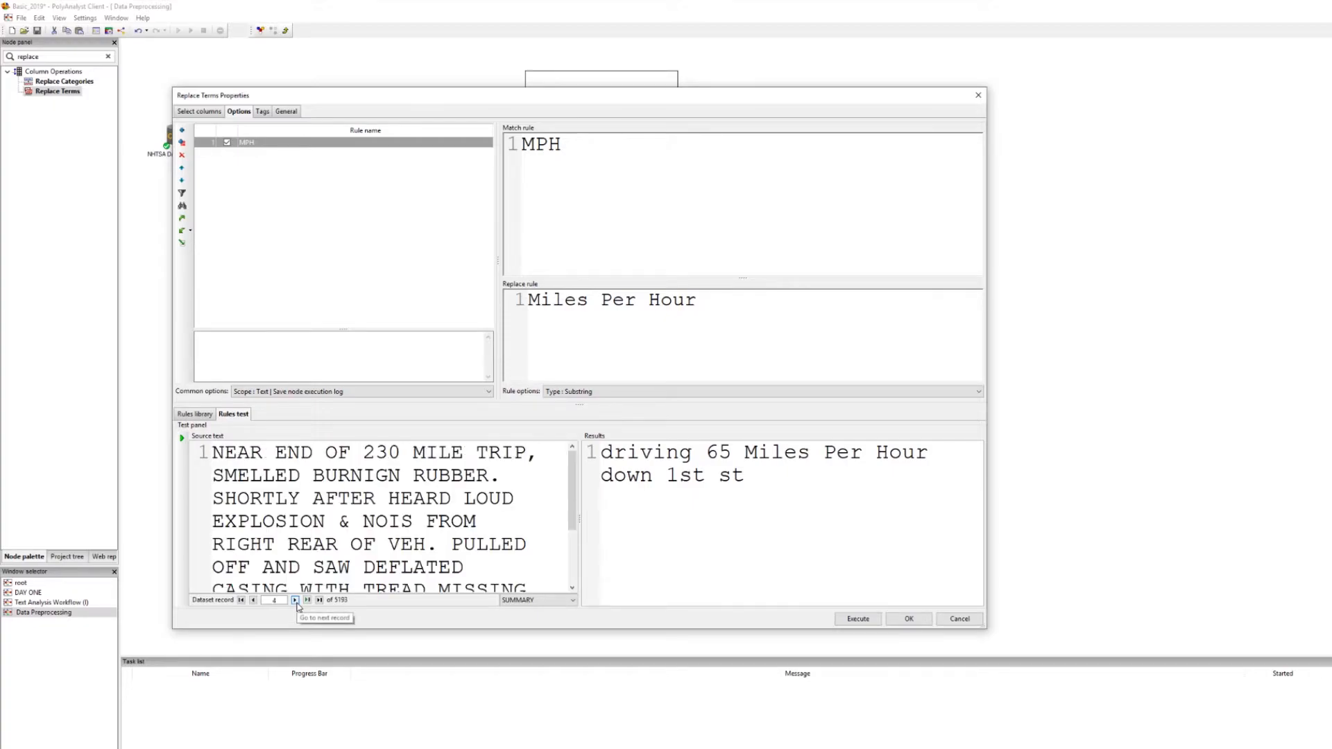
click(295, 600)
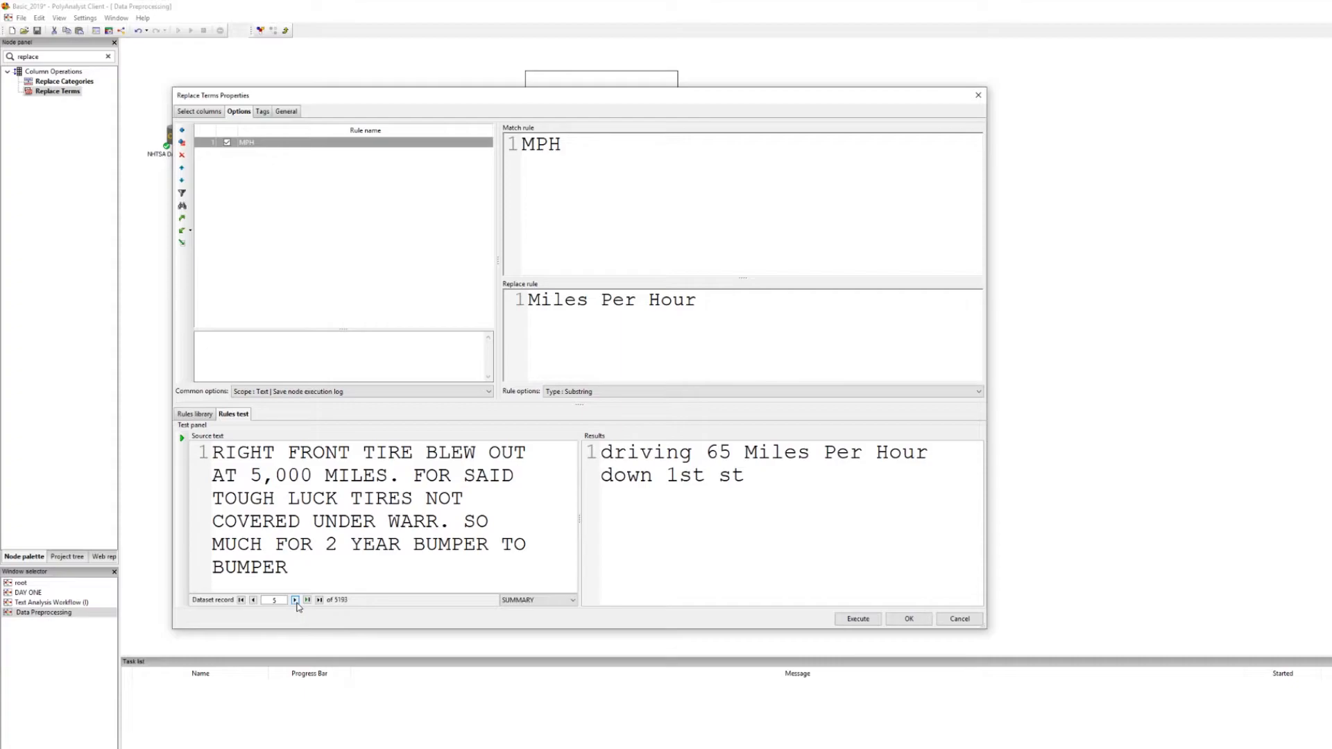
click(295, 600)
click(295, 600)
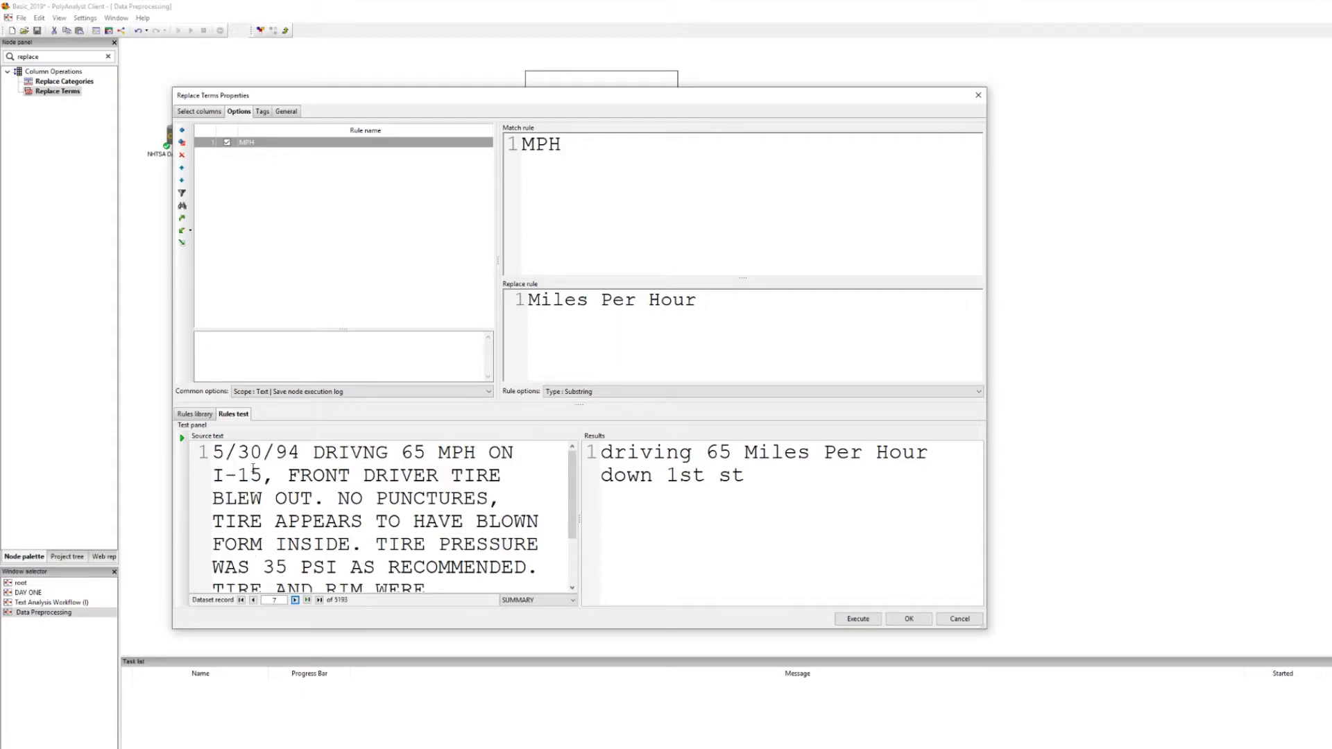
click(182, 438)
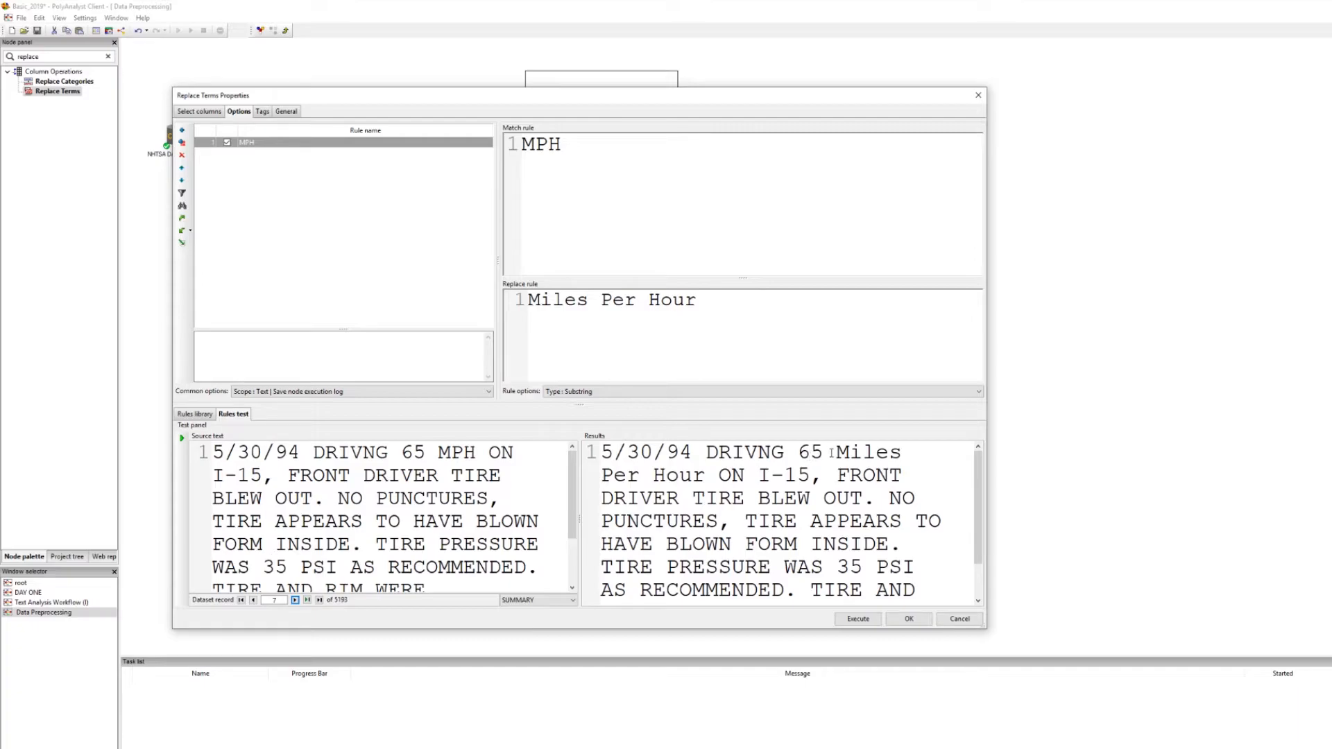
drag(831, 452, 706, 476)
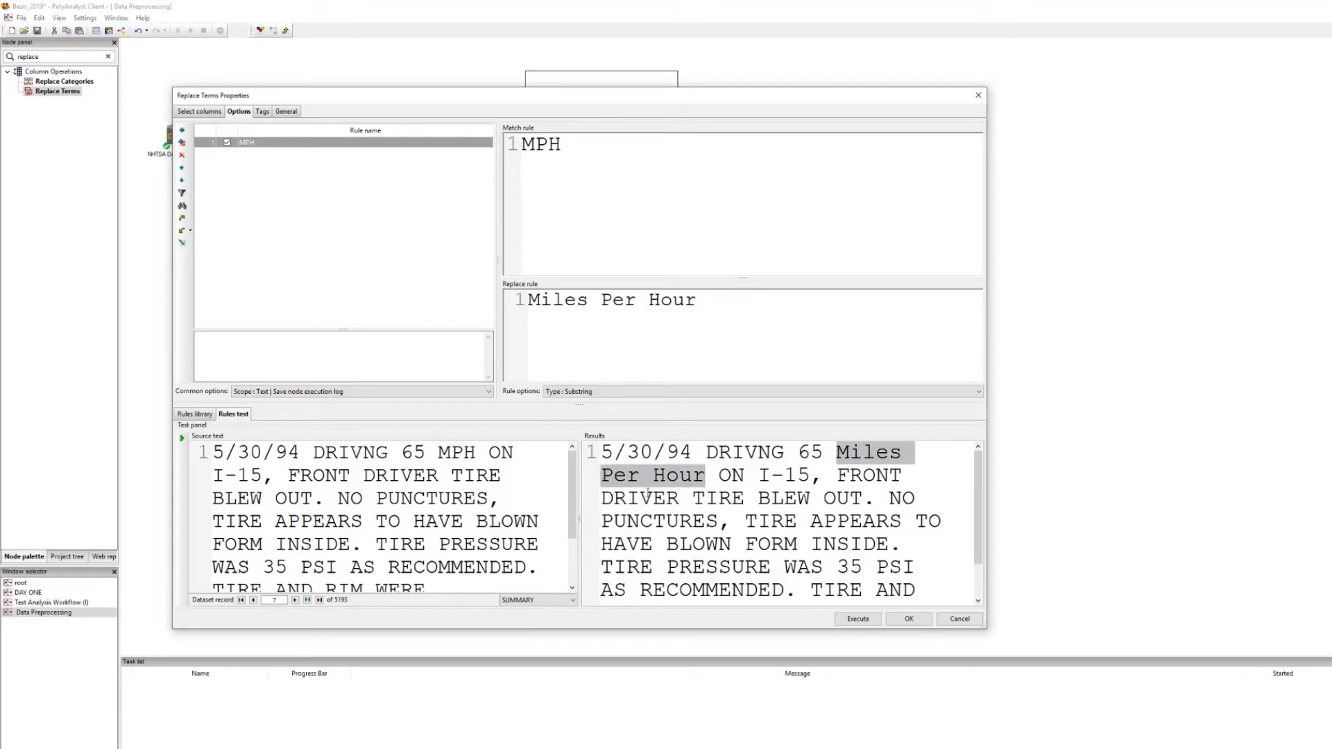
click(647, 494)
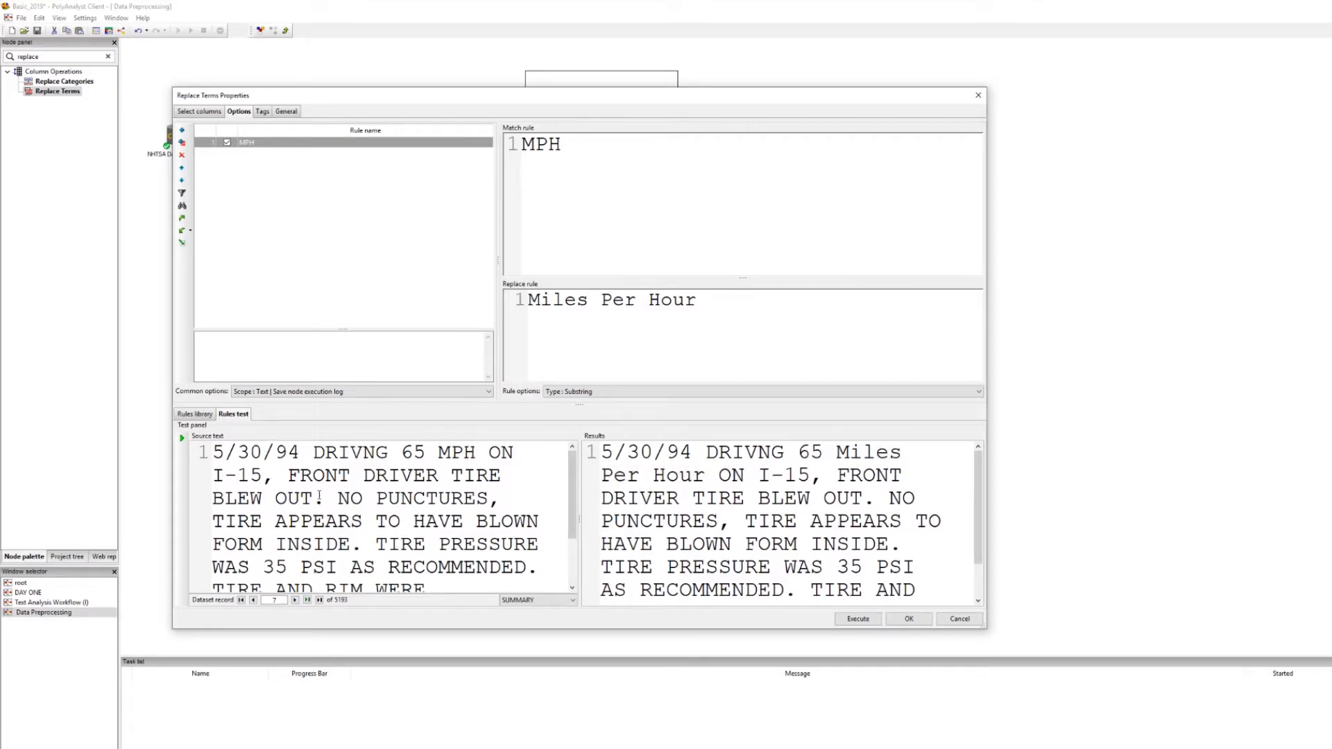
Go through the next two matching SUMMARY records and compare each MPH occurrence with its replacement
click(307, 601)
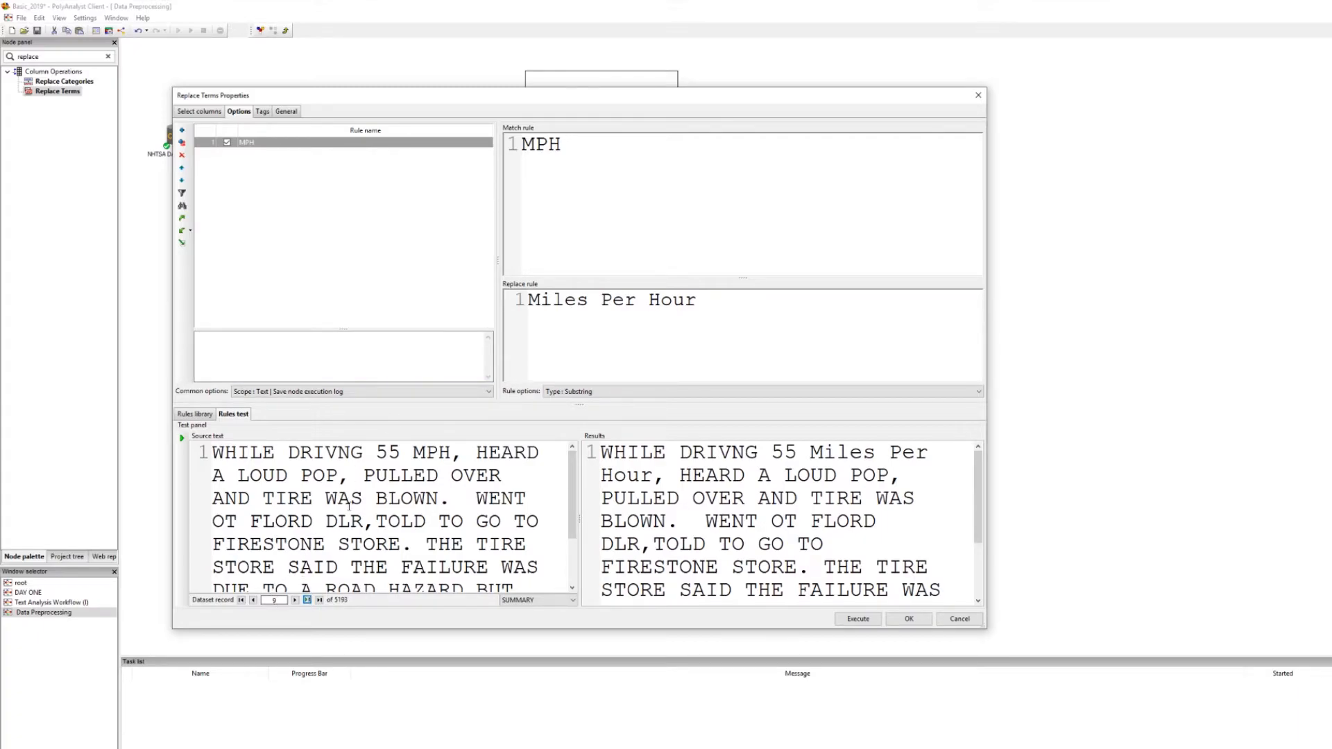
drag(376, 455, 451, 454)
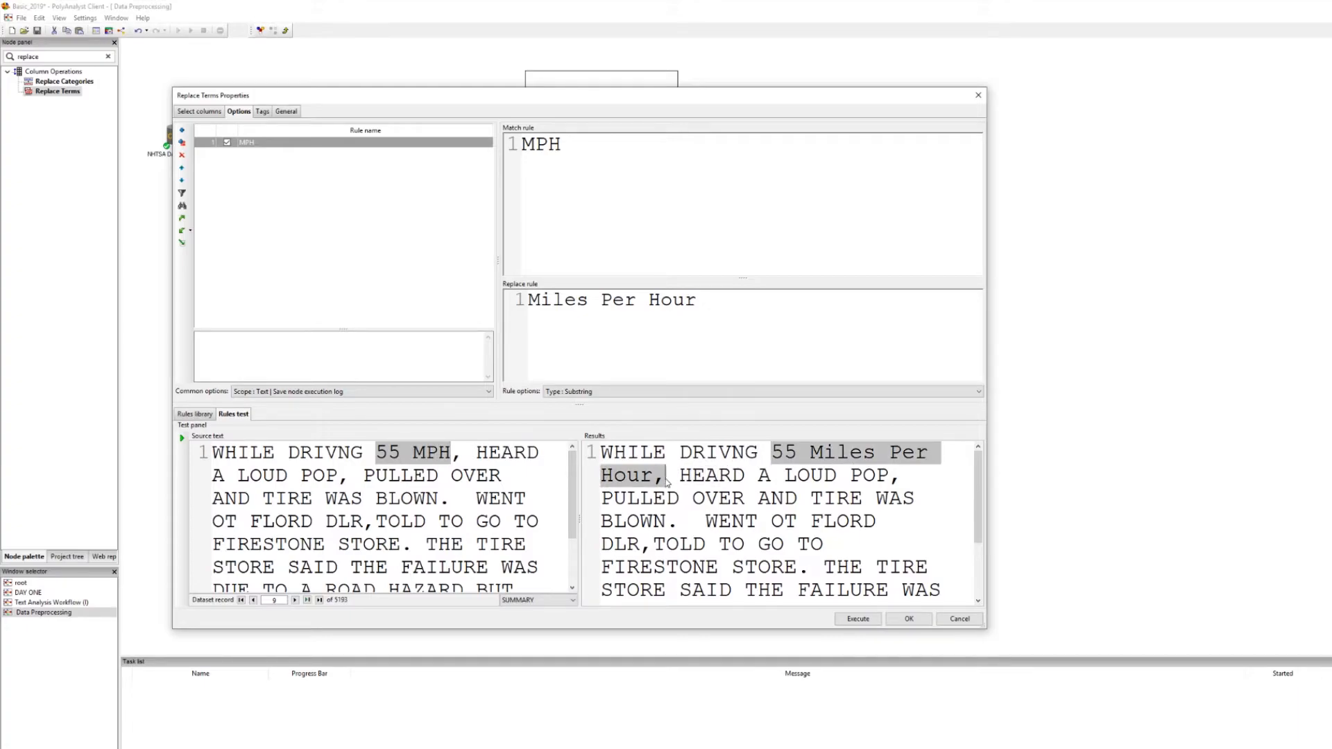
click(307, 600)
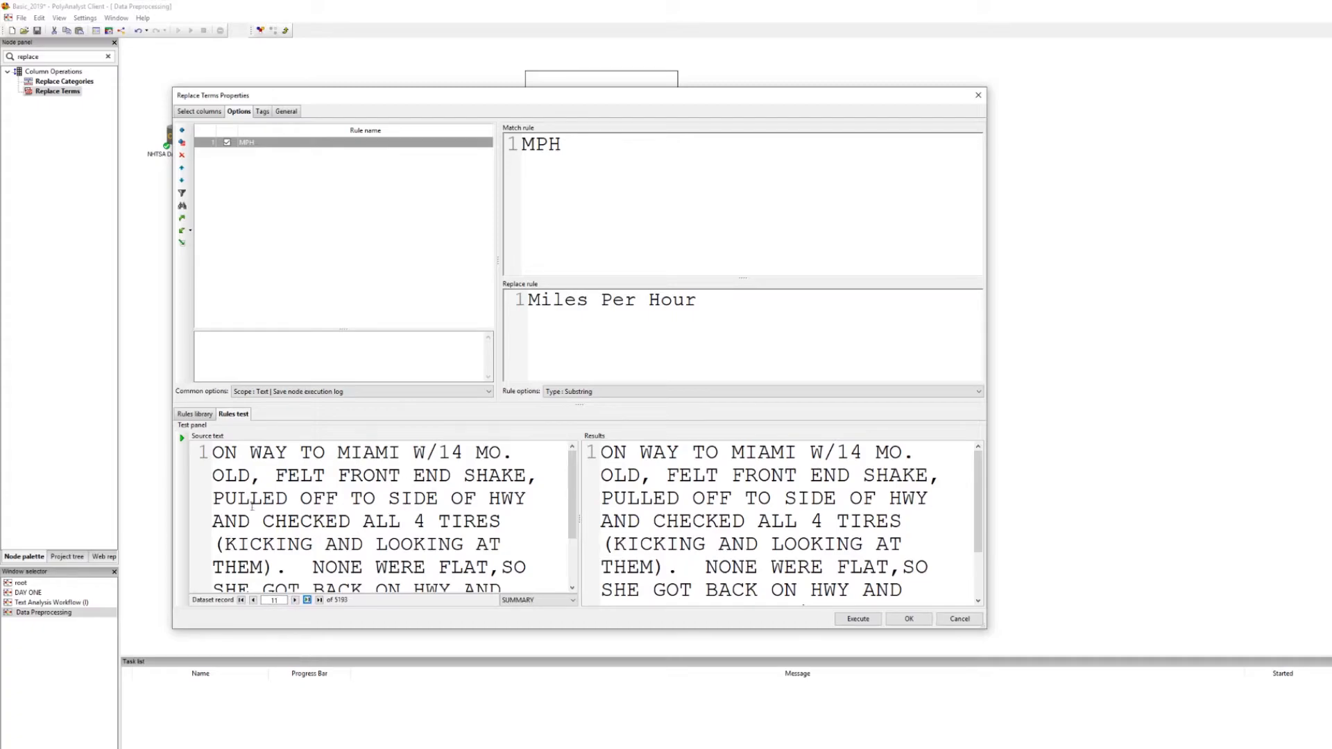
scroll(291, 525, down, 1)
drag(350, 544, 426, 545)
scroll(718, 543, down, 1)
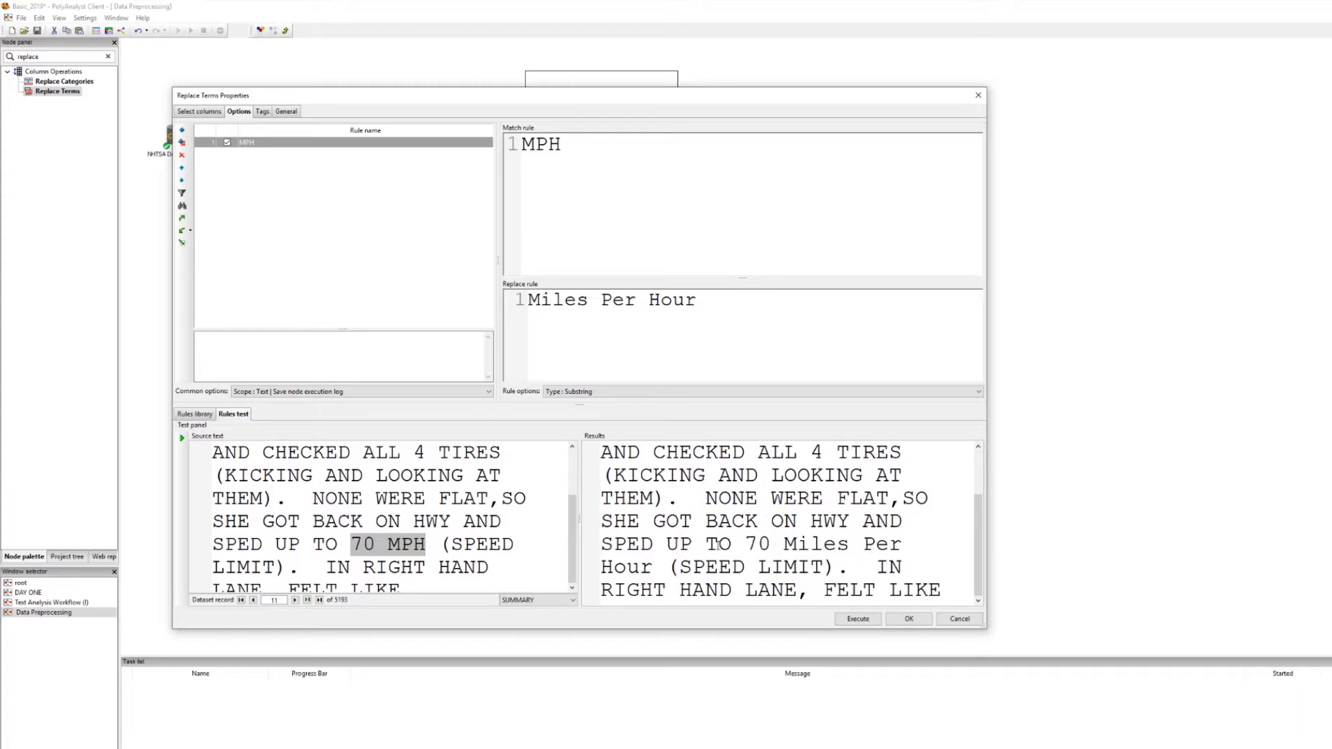
Execute the Replace Terms node with the rule that turns MPH into Miles Per Hour
drag(757, 545, 653, 567)
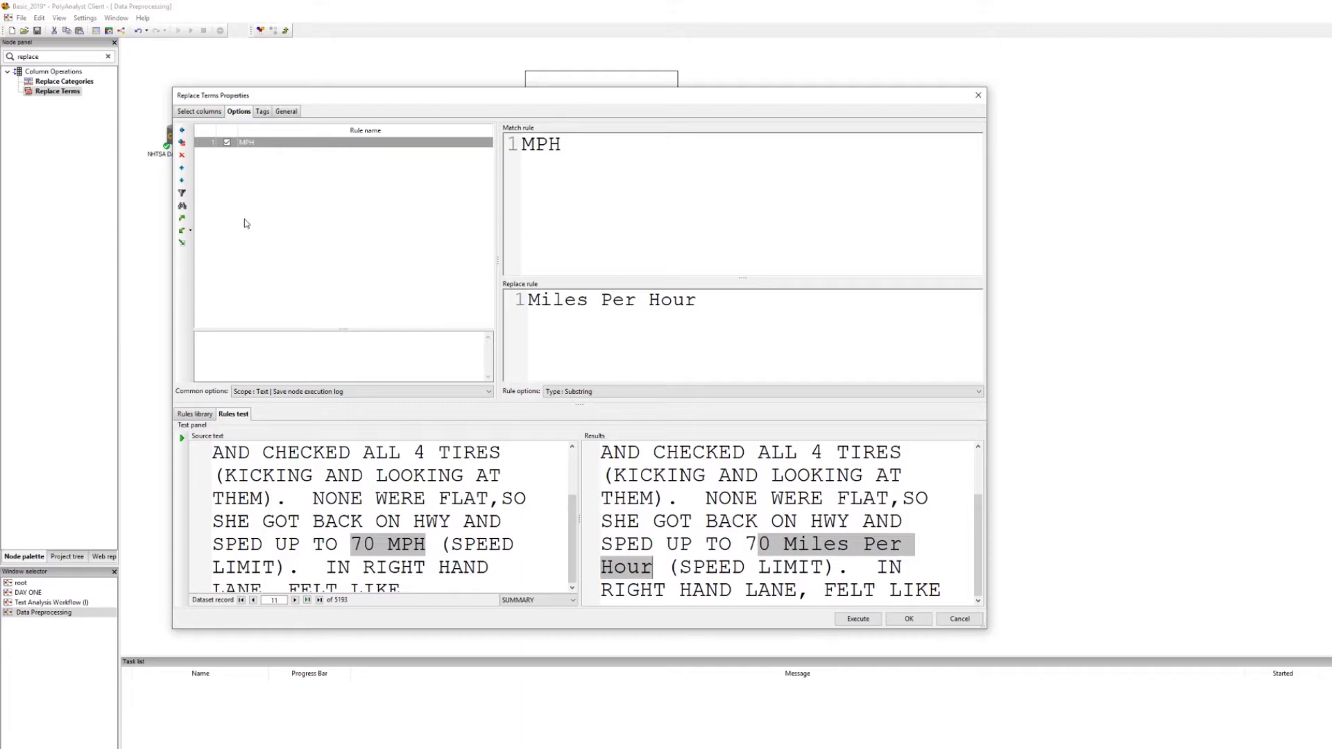
click(802, 310)
key(ctrl+a)
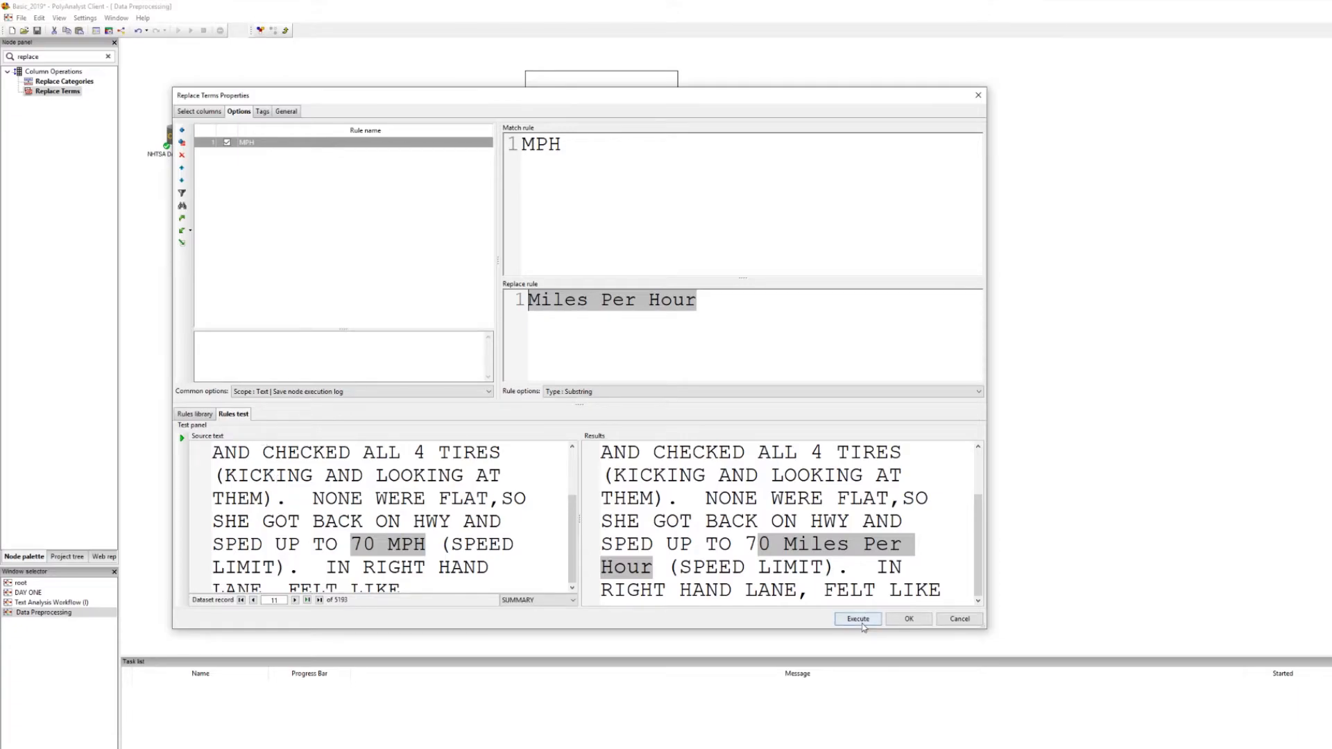
click(860, 625)
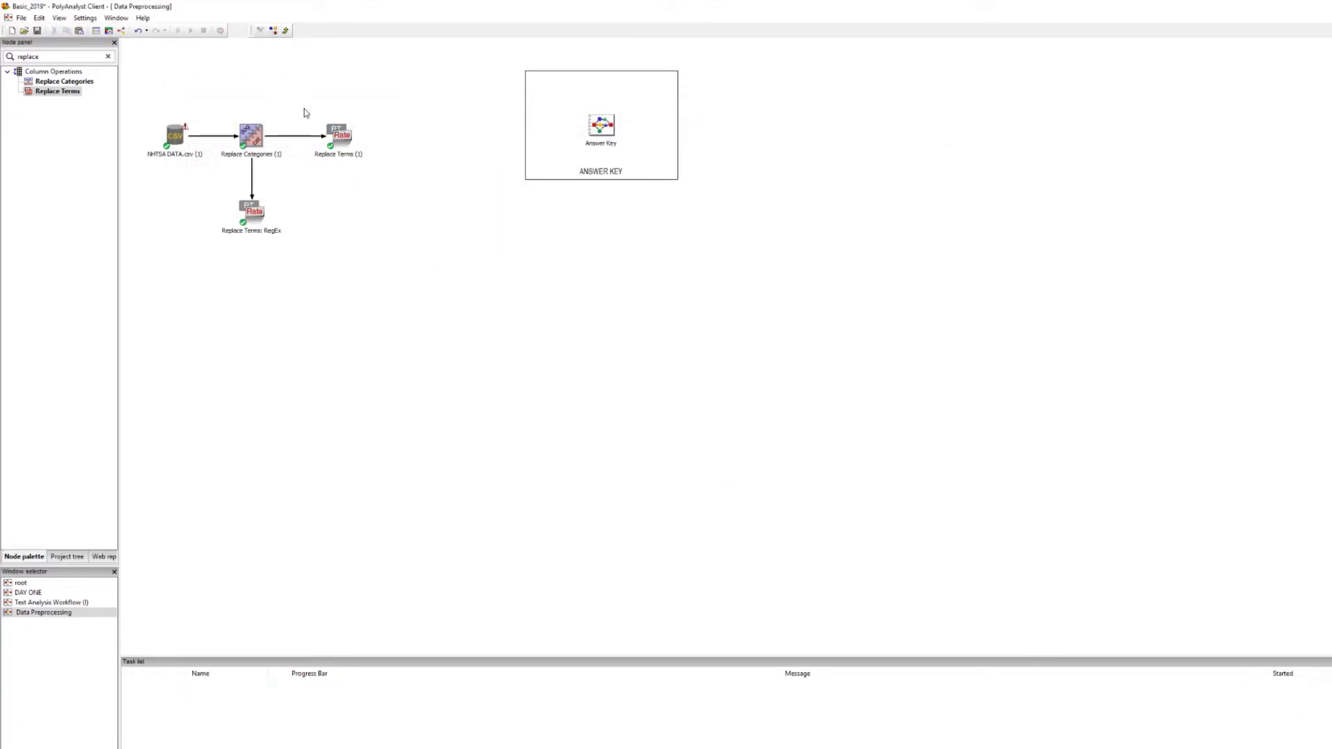
View the Replace Terms (1) output, enlarge the SUMMARY text and go through records 7 to 14 for the replaced term
double_click(337, 136)
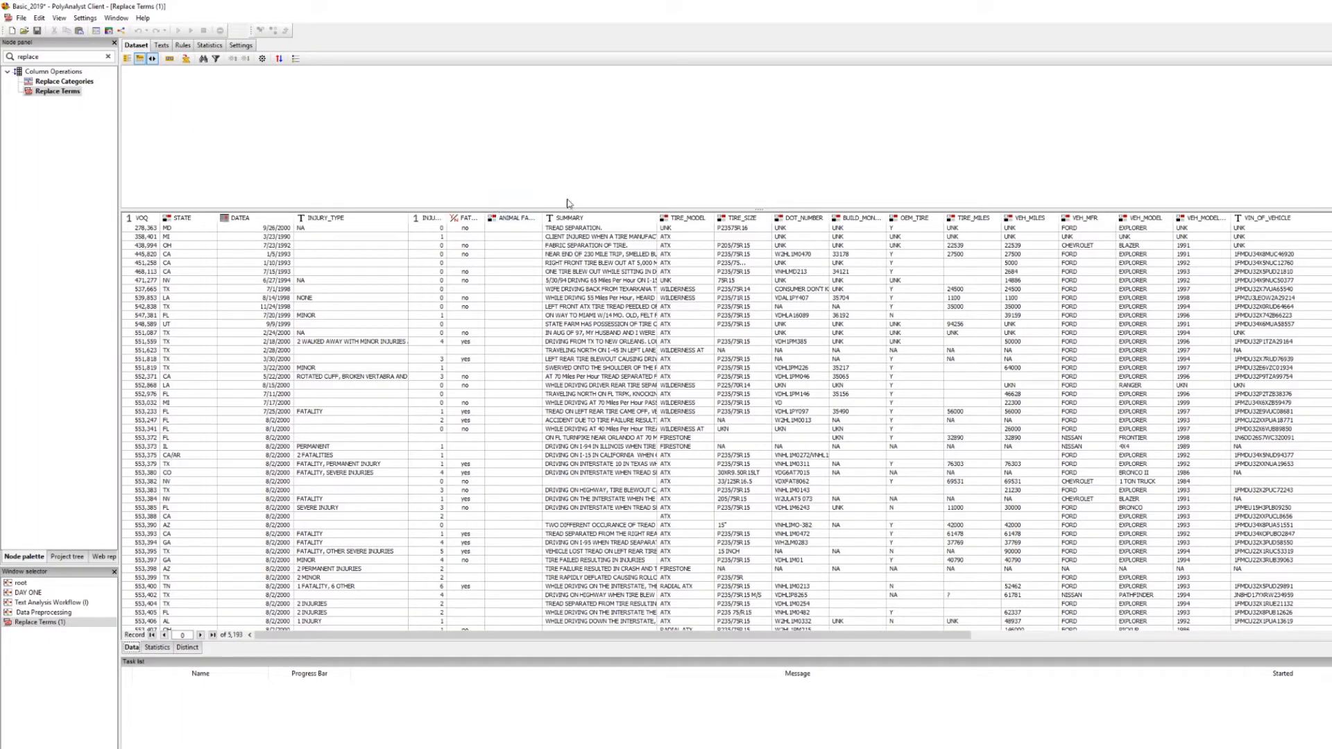
click(588, 283)
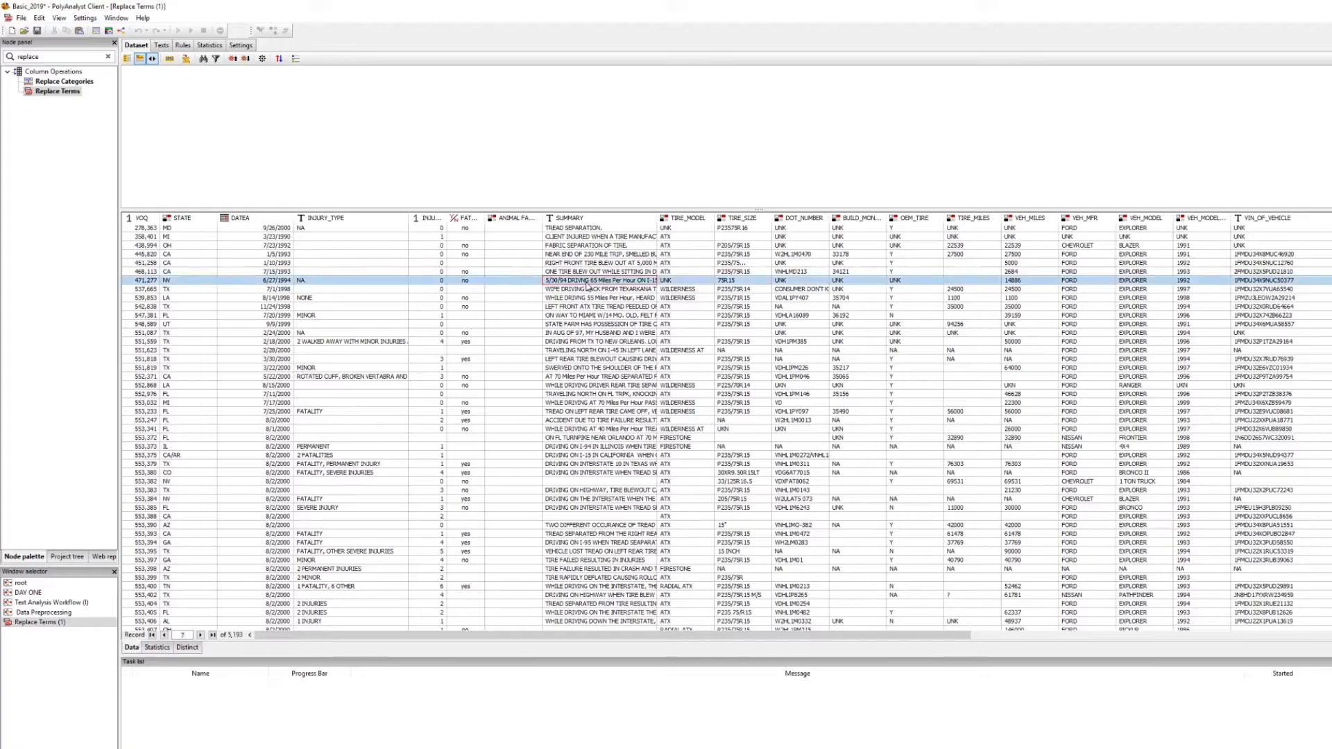
scroll(318, 178, up, 5)
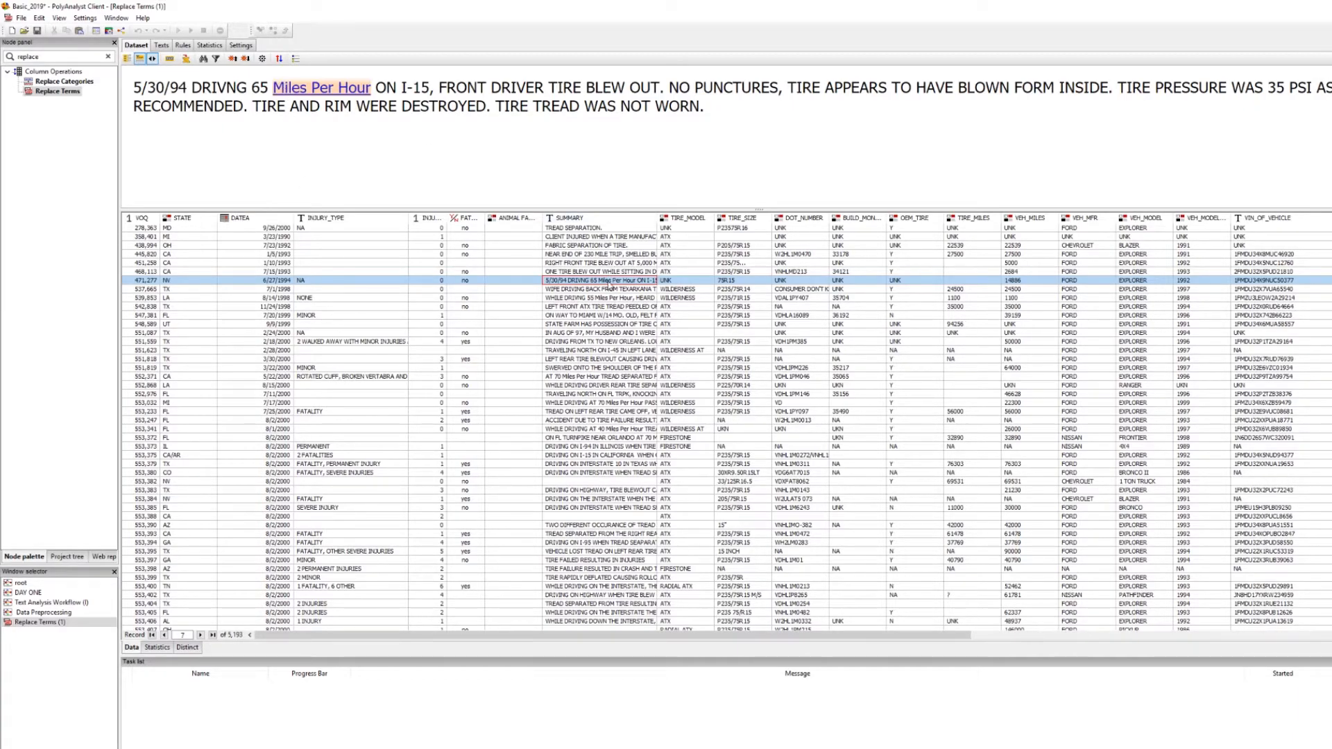
key(Down)
key(Down)
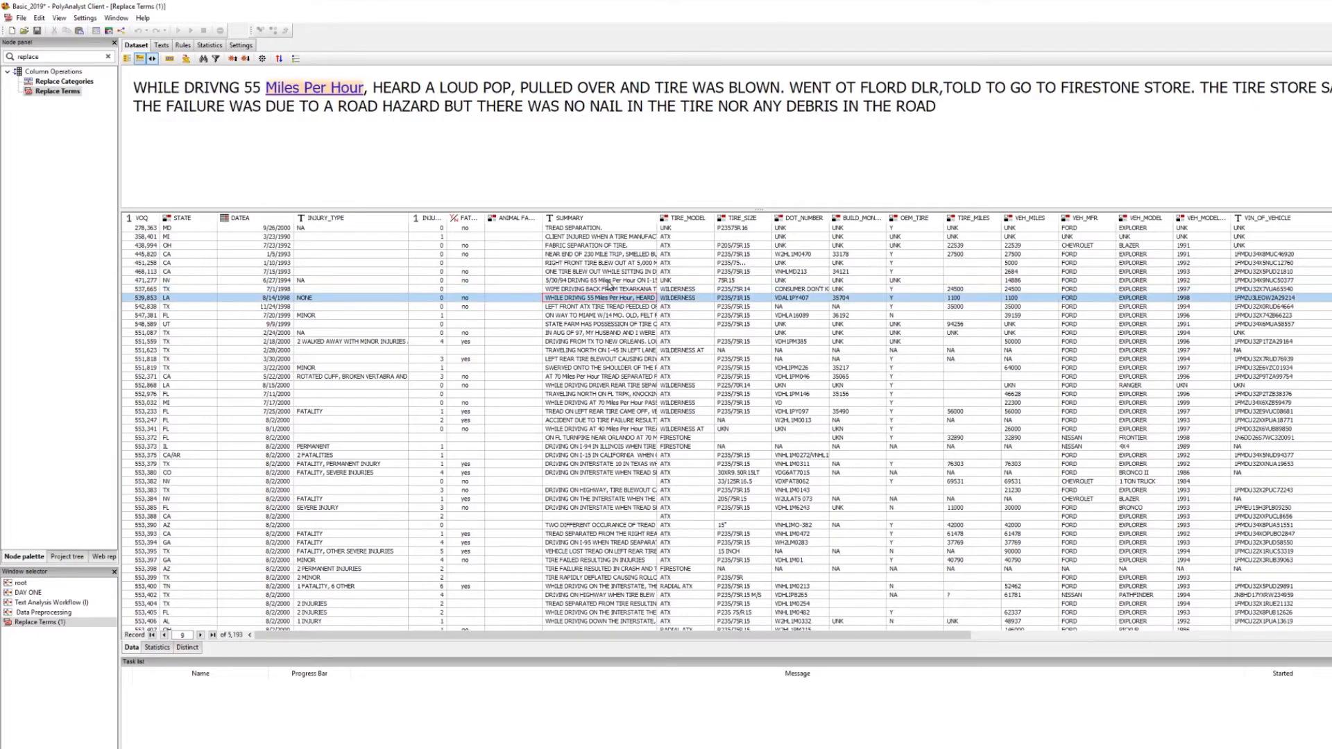
key(Down)
key(Down)
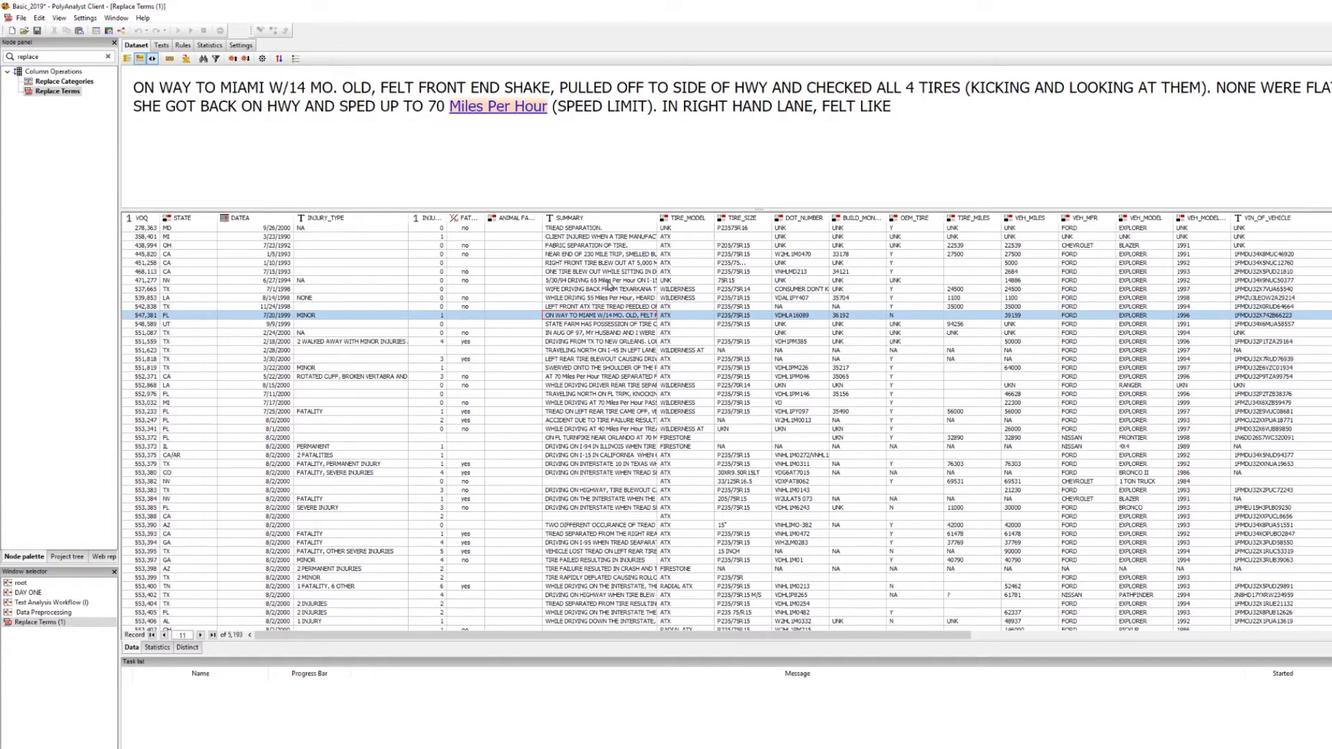
key(Down)
key(Down)
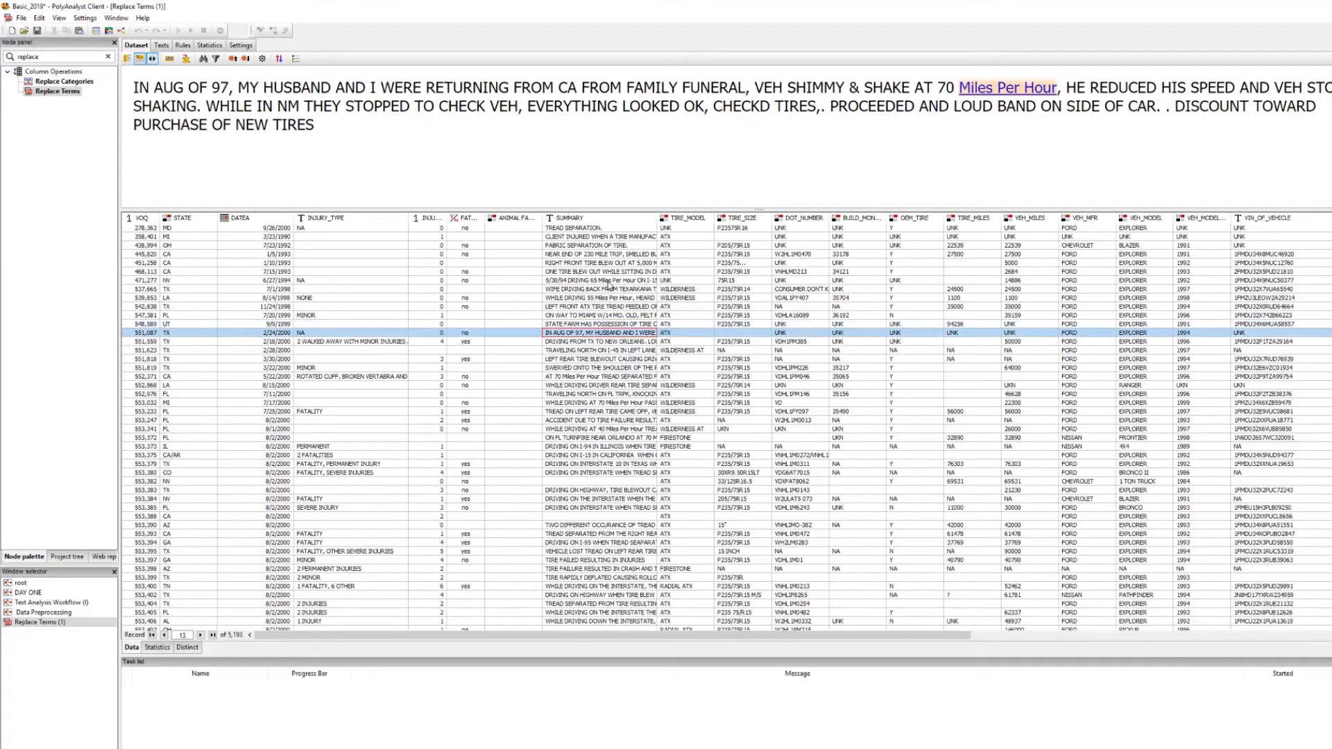
key(Down)
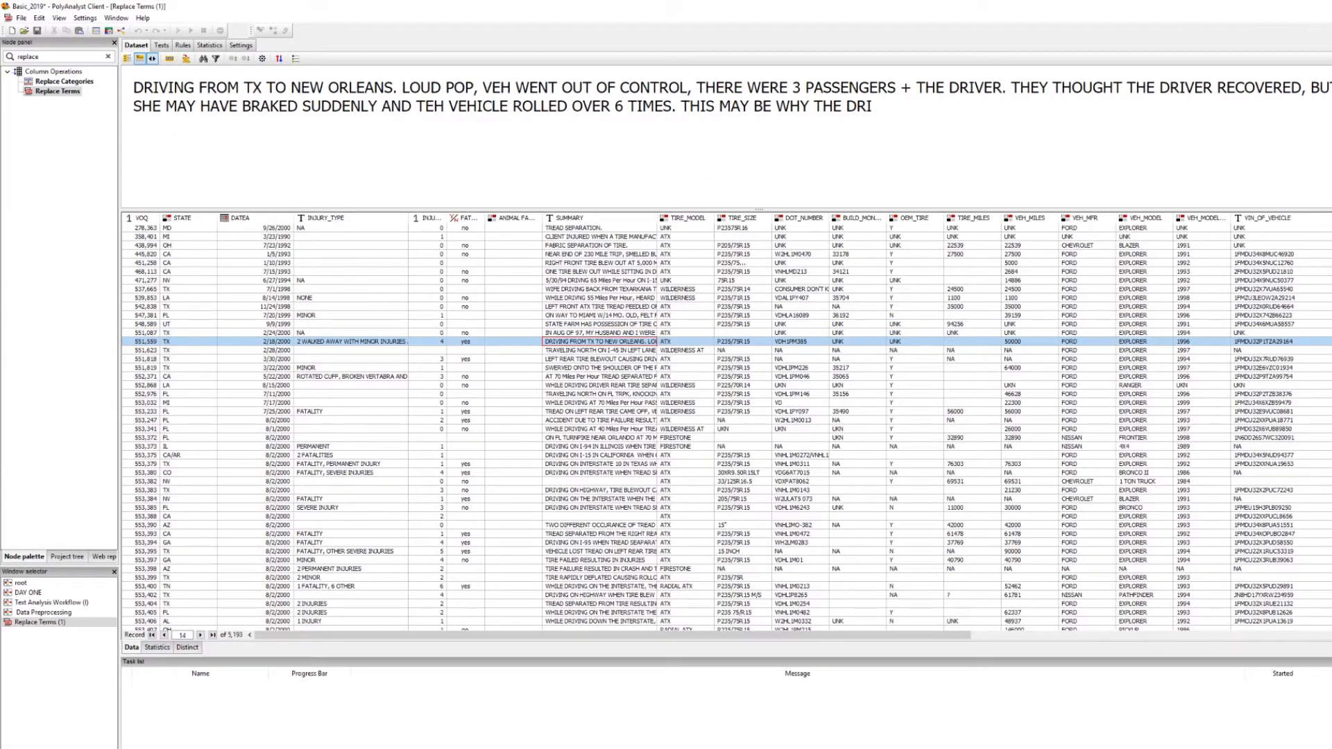
click(1316, 18)
click(372, 248)
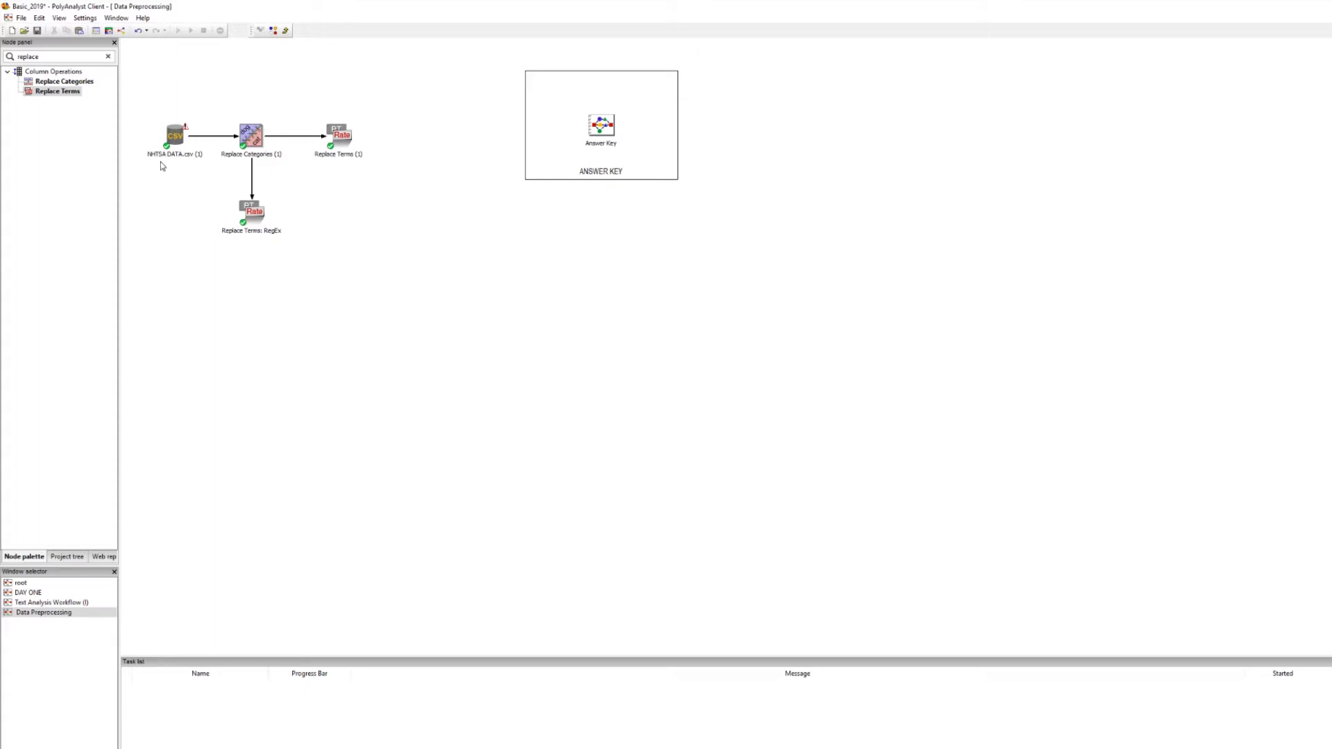
Examine the distinct values of the SPEED column in the source NHTSA data
double_click(175, 137)
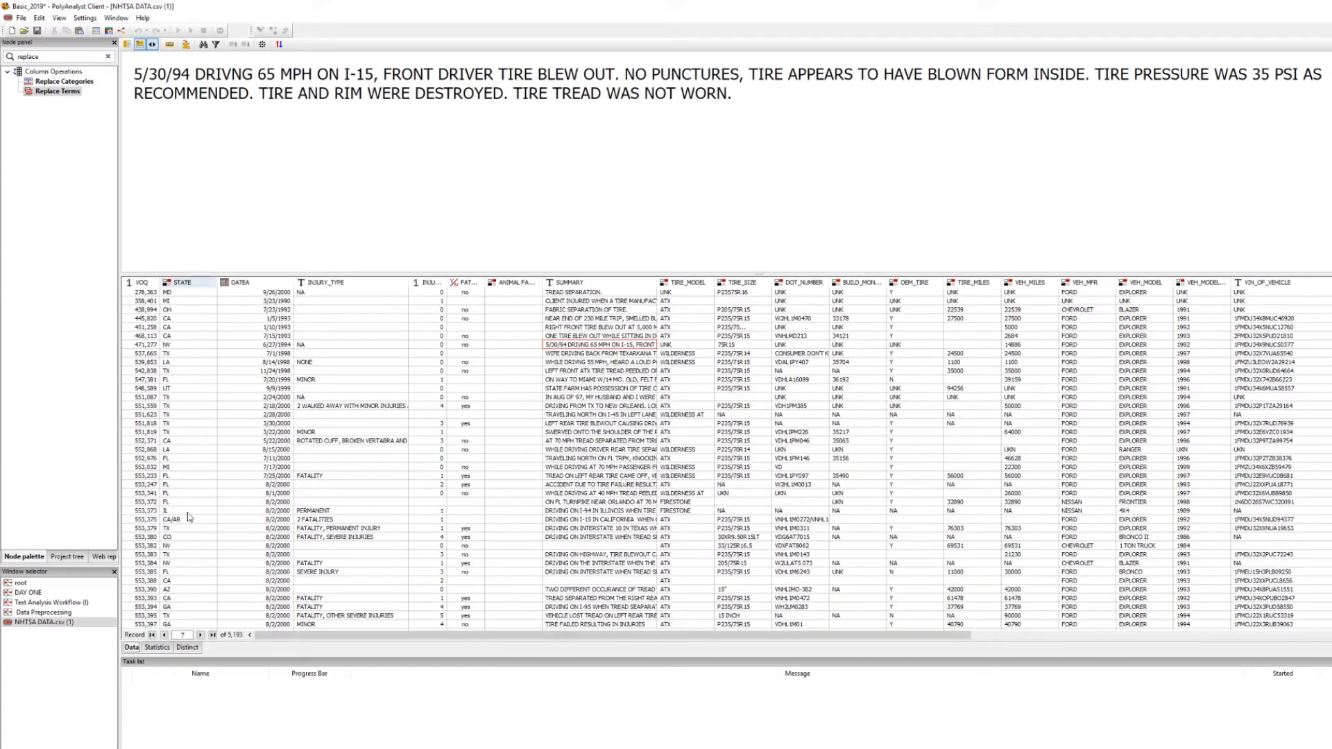
click(184, 647)
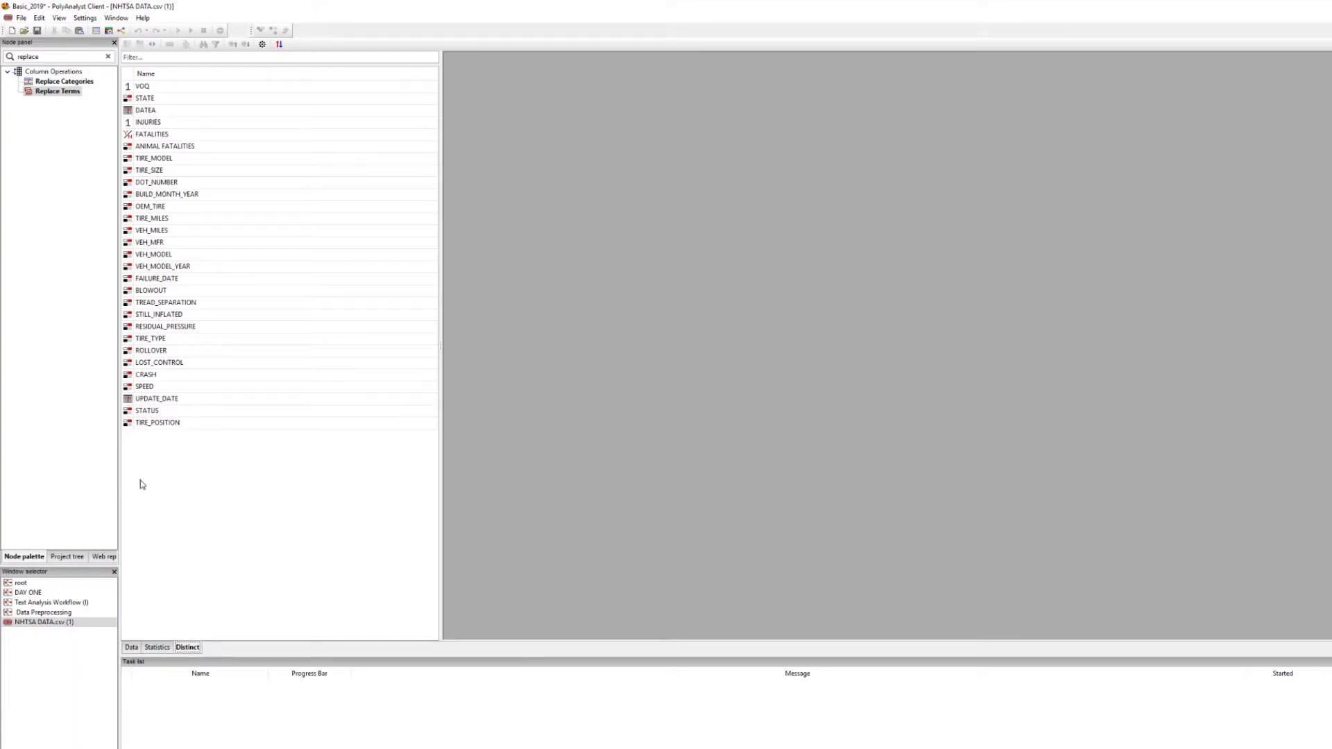
click(146, 387)
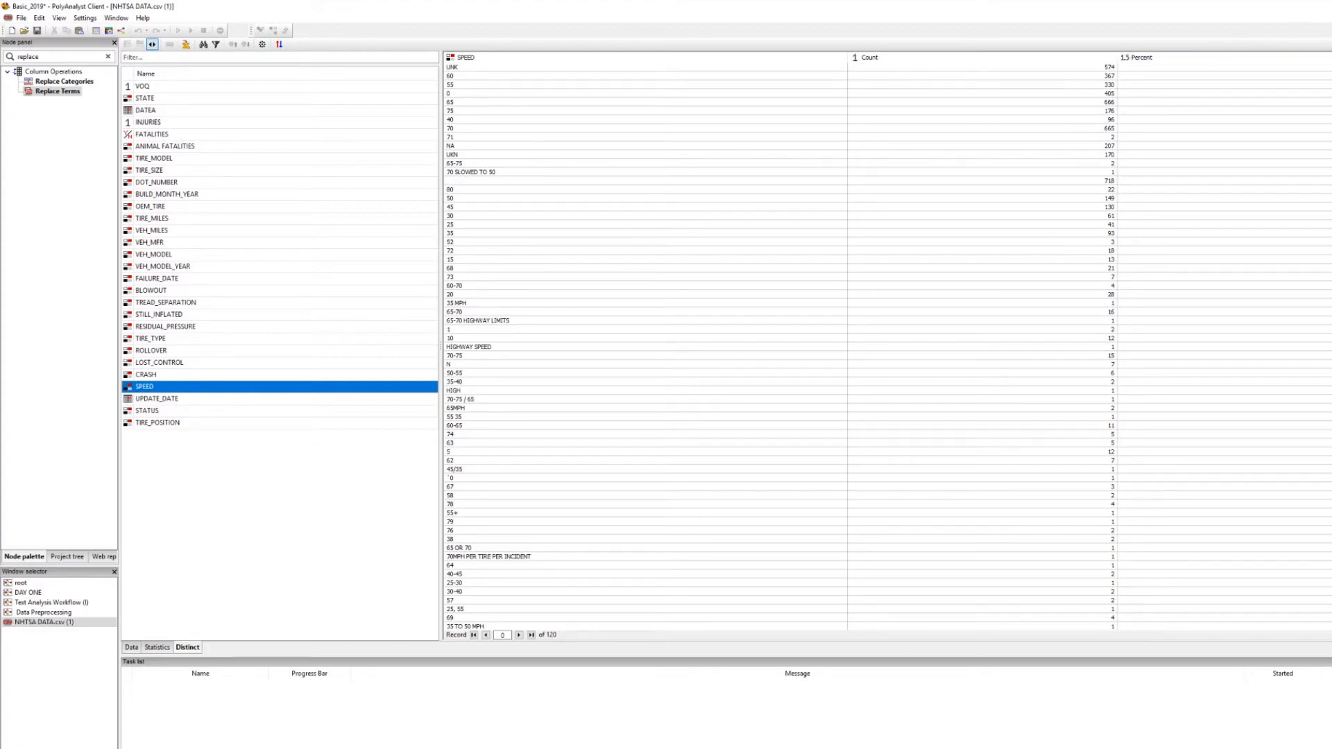
key(ctrl+F4)
click(344, 217)
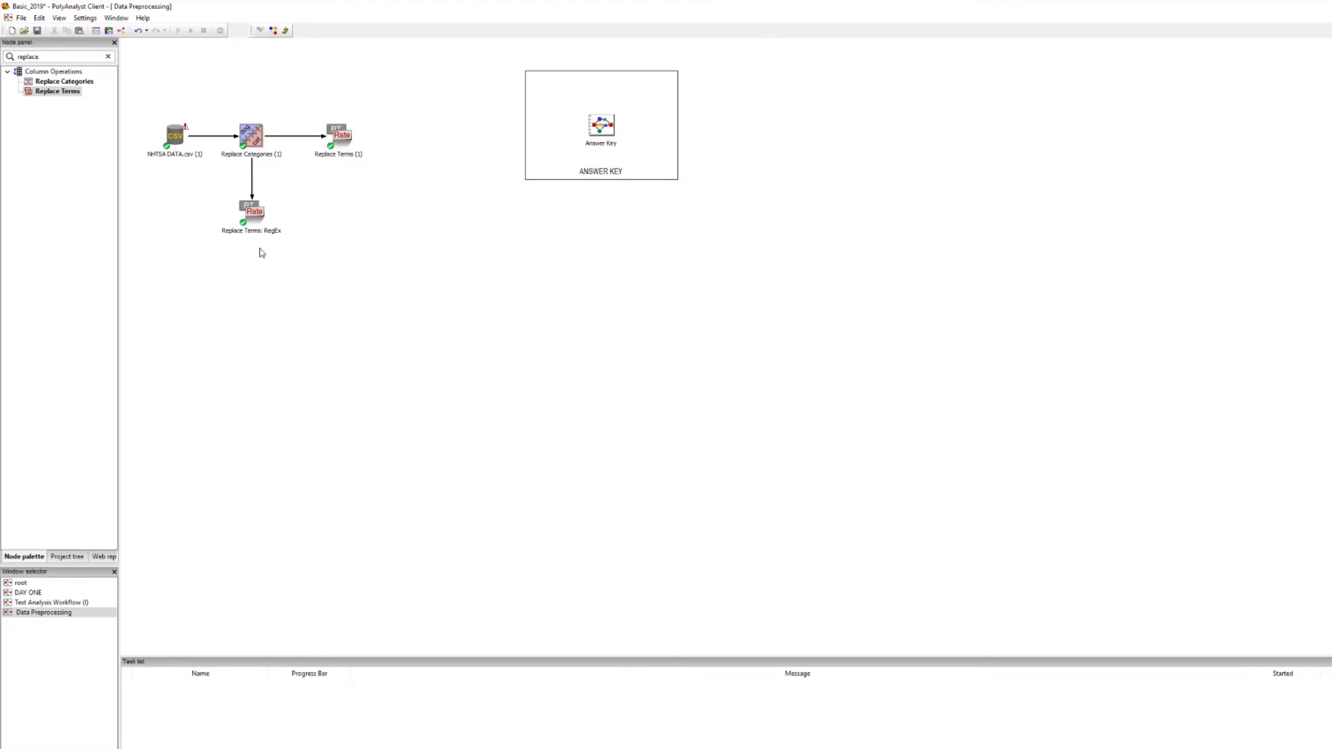
Open the rule settings of the Replace Terms: RegEx node and enlarge the match and replace rule text
right_click(251, 215)
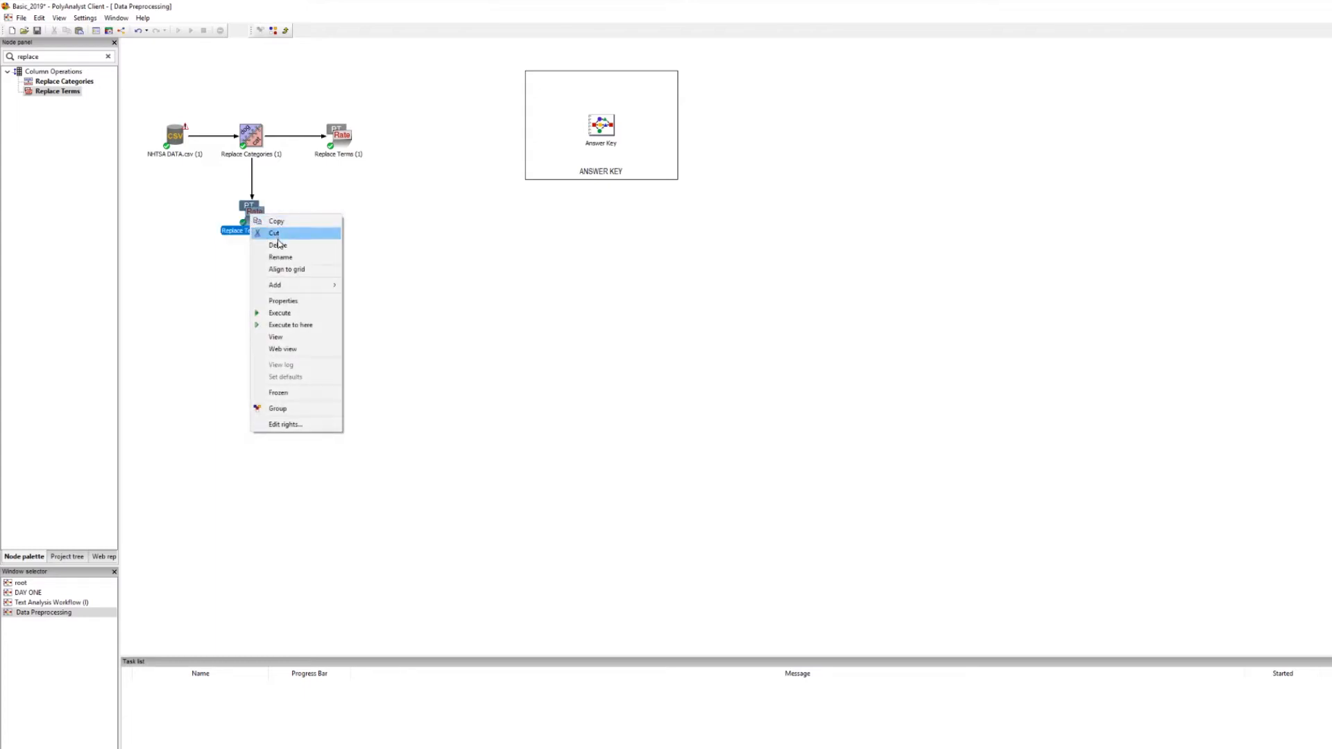
click(297, 300)
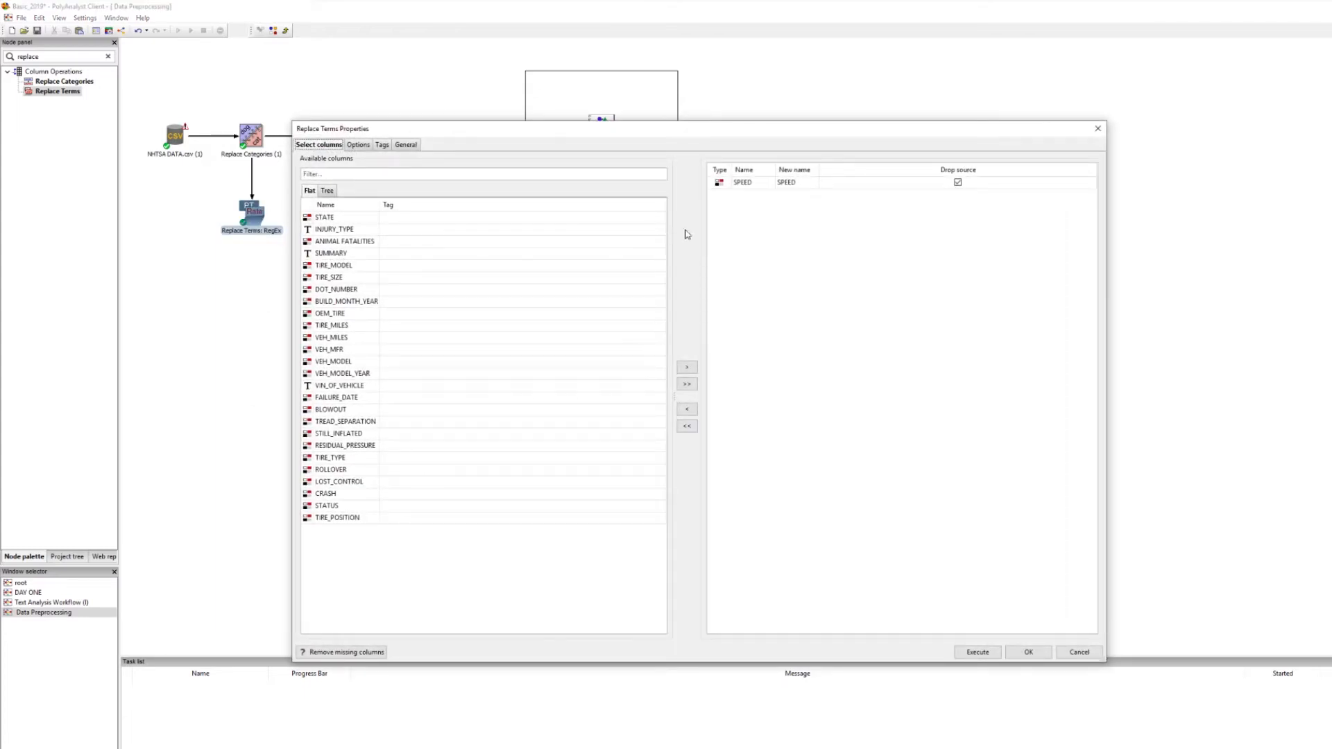
click(359, 146)
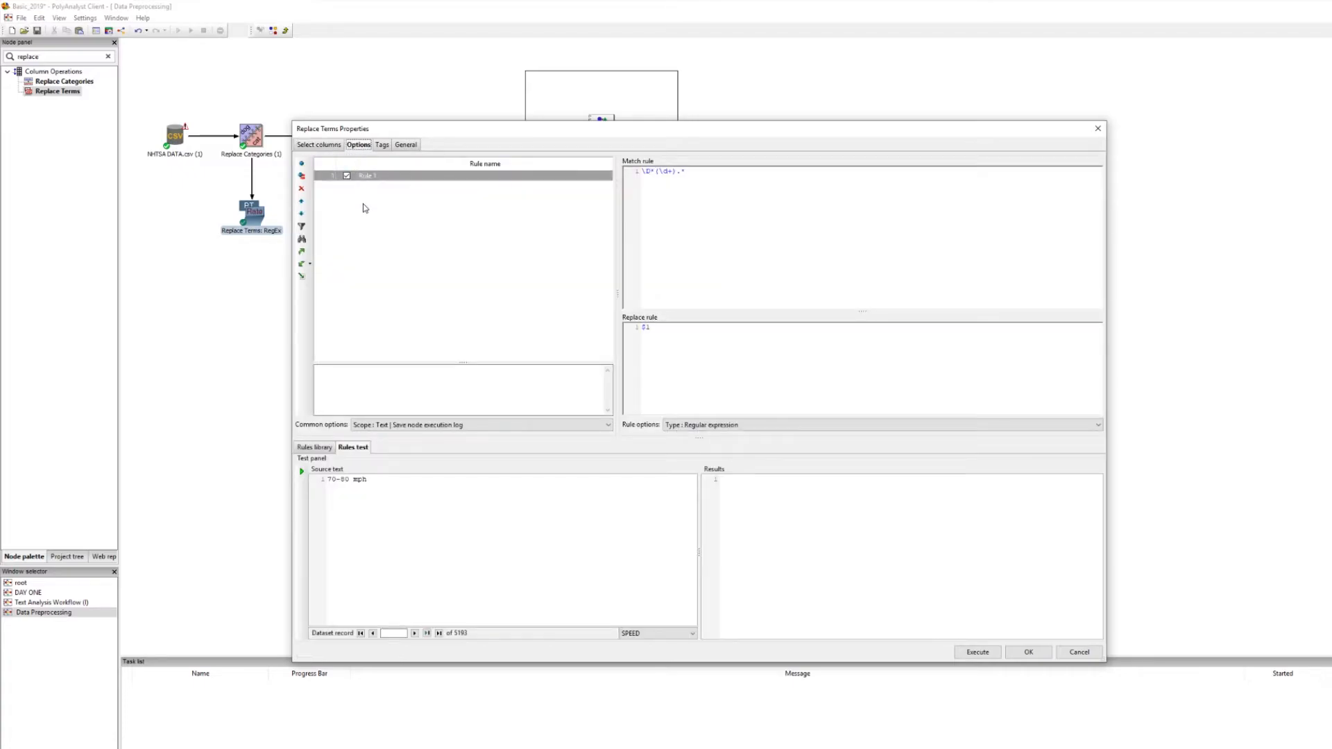
scroll(717, 229, up, 4)
scroll(717, 229, up, 1)
scroll(687, 350, up, 4)
scroll(690, 348, up, 1)
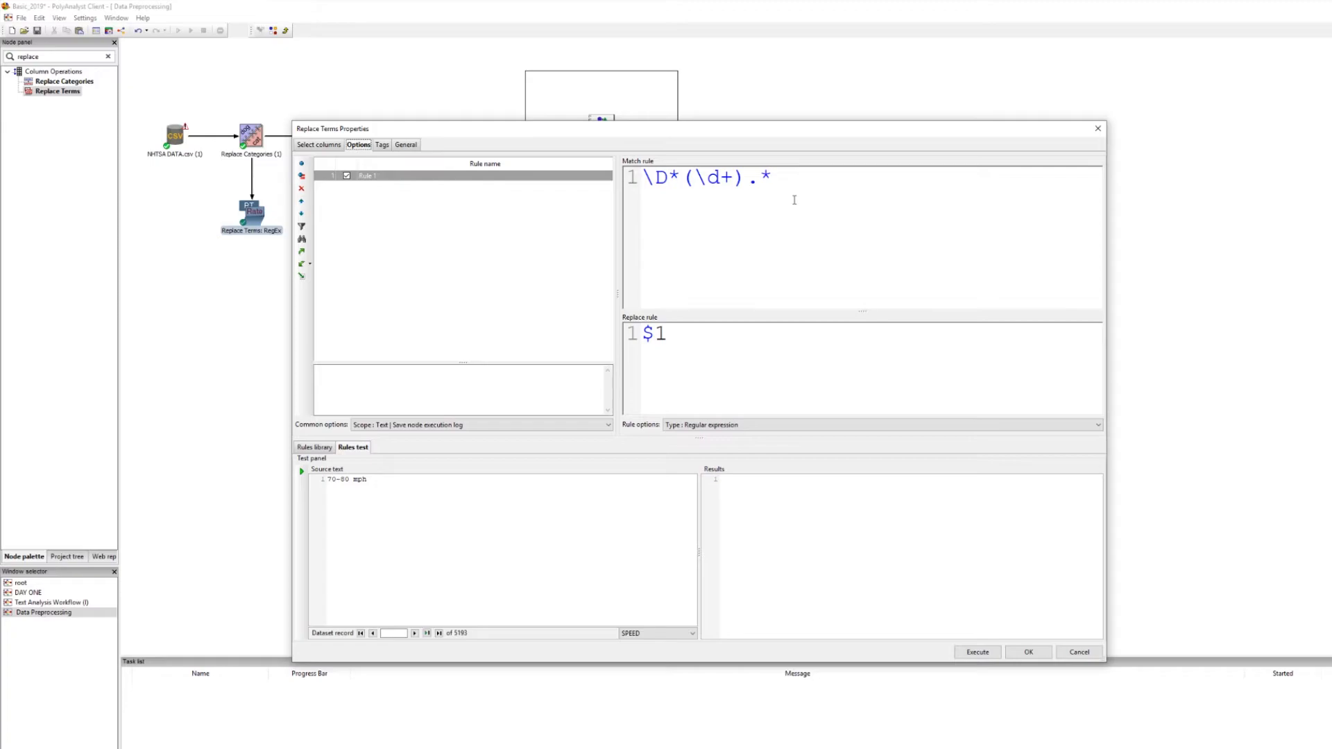
Check the RegEx rule's search type and additional flags, keeping Regular expression selected
click(731, 426)
click(681, 482)
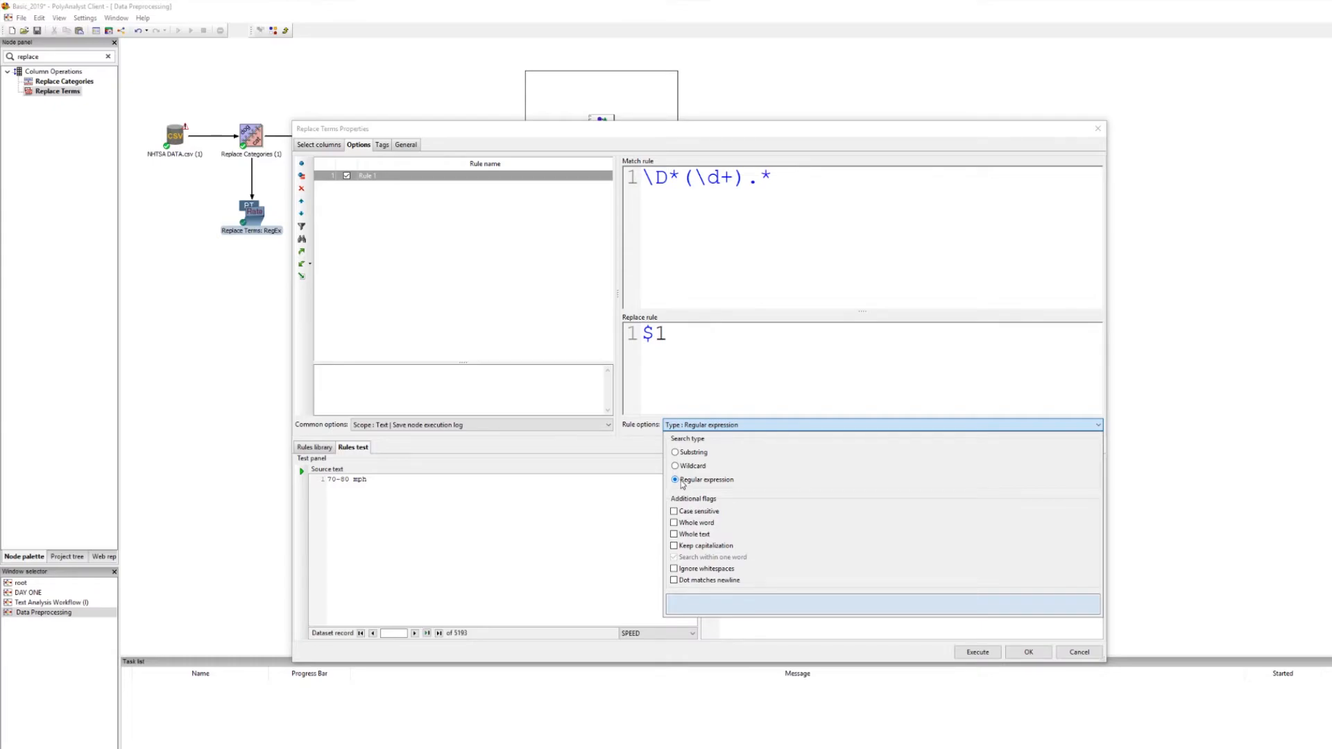
click(767, 363)
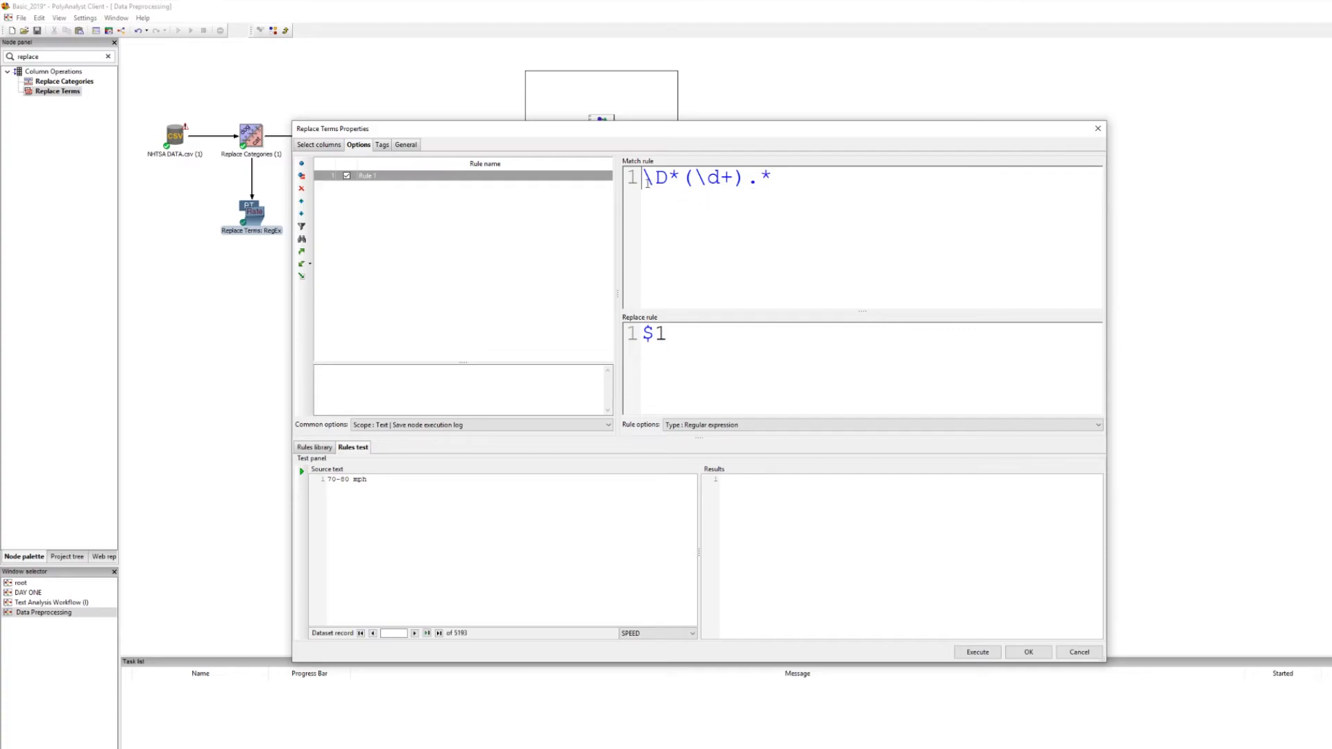
Examine each part of the match rule \D*(\d+).* and the $1 reference in the replace rule
drag(644, 179, 680, 179)
click(711, 219)
drag(694, 178, 729, 177)
drag(747, 178, 772, 179)
drag(643, 178, 768, 199)
click(749, 201)
click(681, 178)
drag(645, 335, 667, 336)
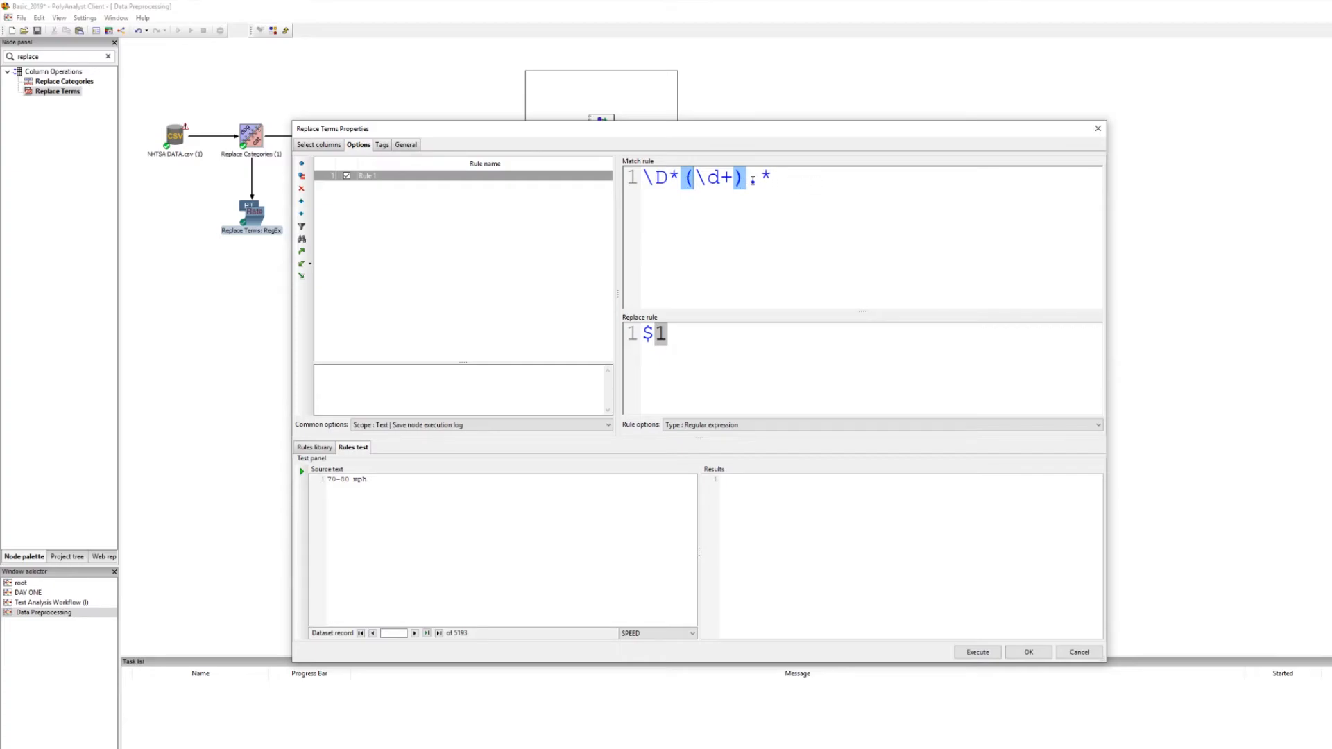
Wrap the trailing .* of the match rule in parentheses and compare the (\d+) group with $1 in the replace rule
click(753, 181)
text(()
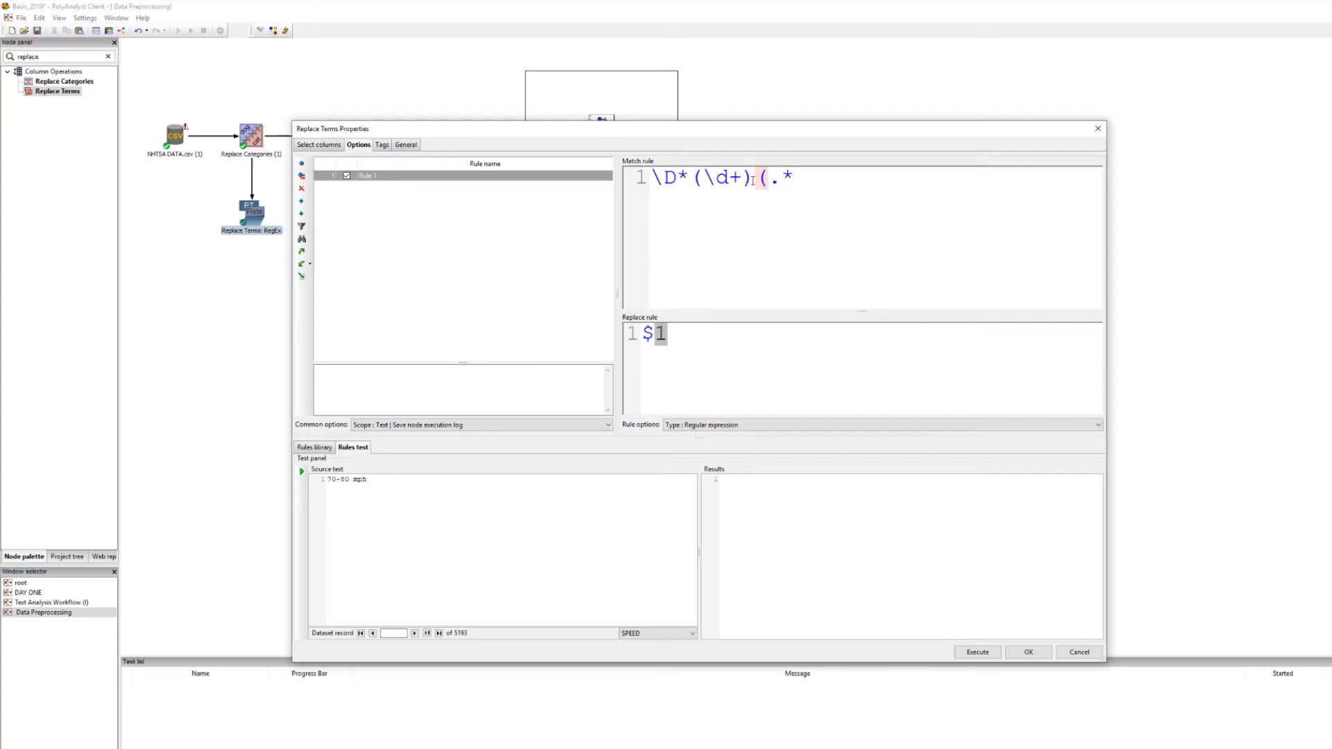
click(838, 184)
text())
drag(690, 179, 755, 179)
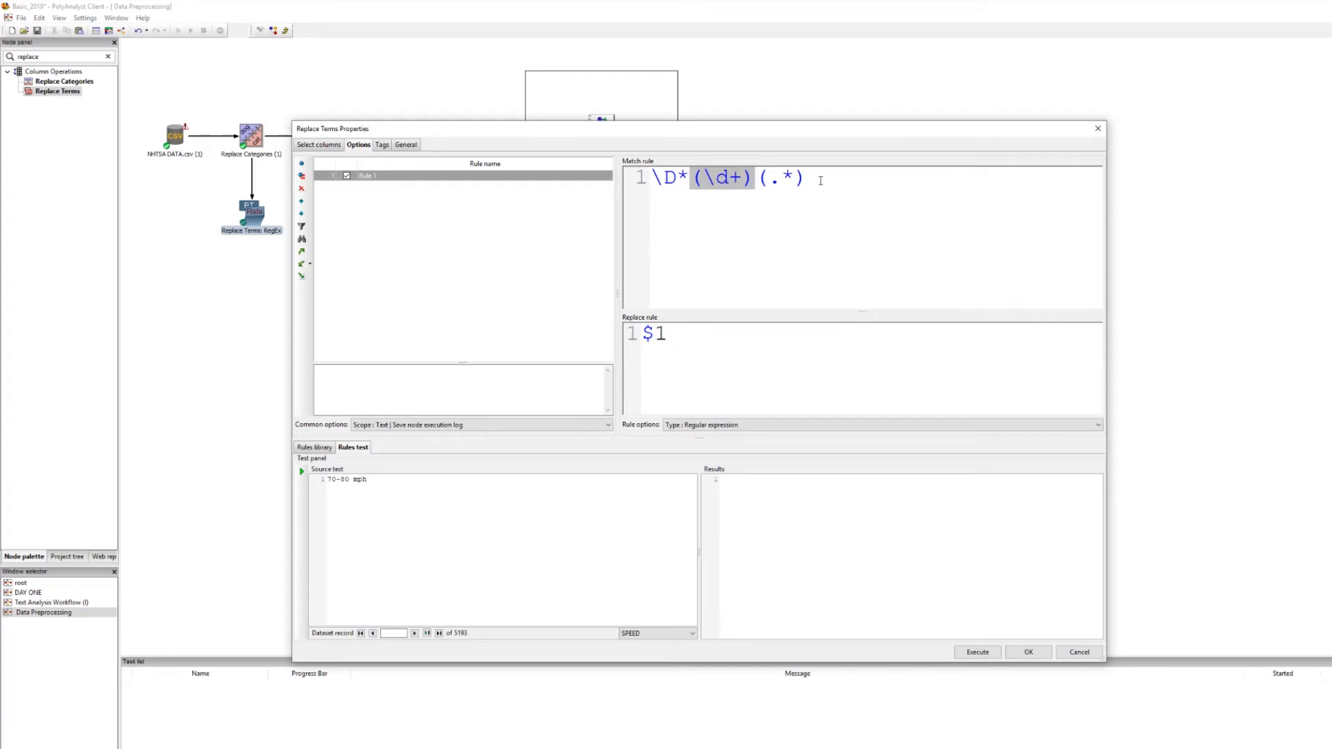
double_click(659, 334)
drag(652, 334, 634, 335)
Test the RegEx rule on the sample "70-80 mph" and on several matching SPEED records, comparing source and result
ctrl+scroll(457, 545, up, 5)
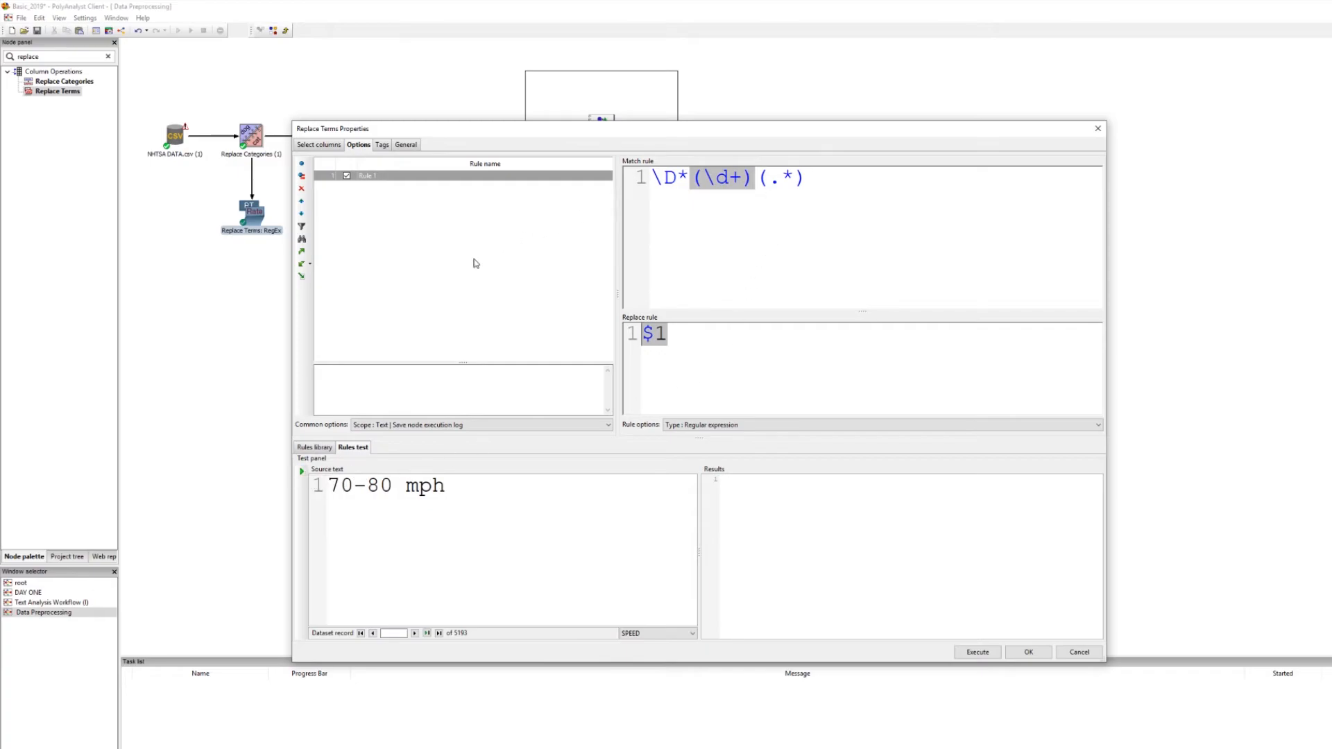
click(301, 471)
ctrl+scroll(783, 523, up, 6)
click(427, 633)
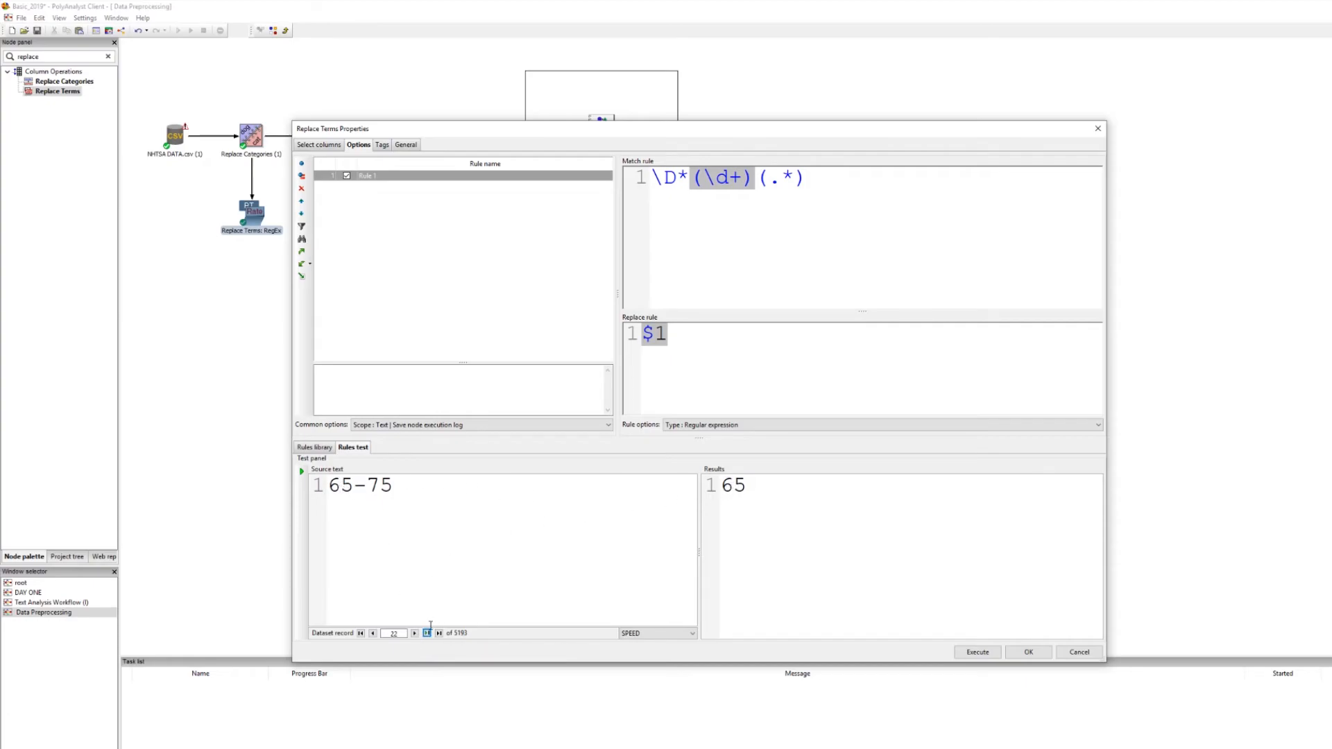
click(426, 633)
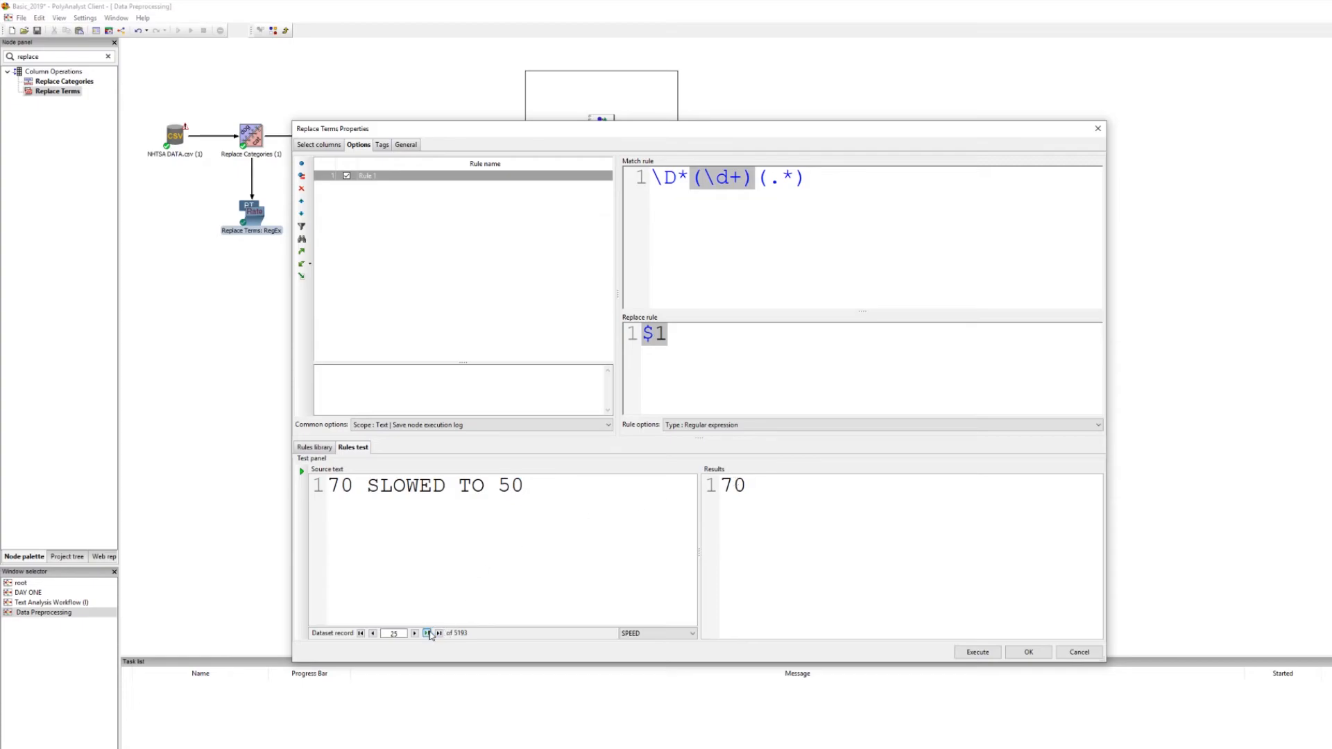
click(427, 633)
click(427, 633)
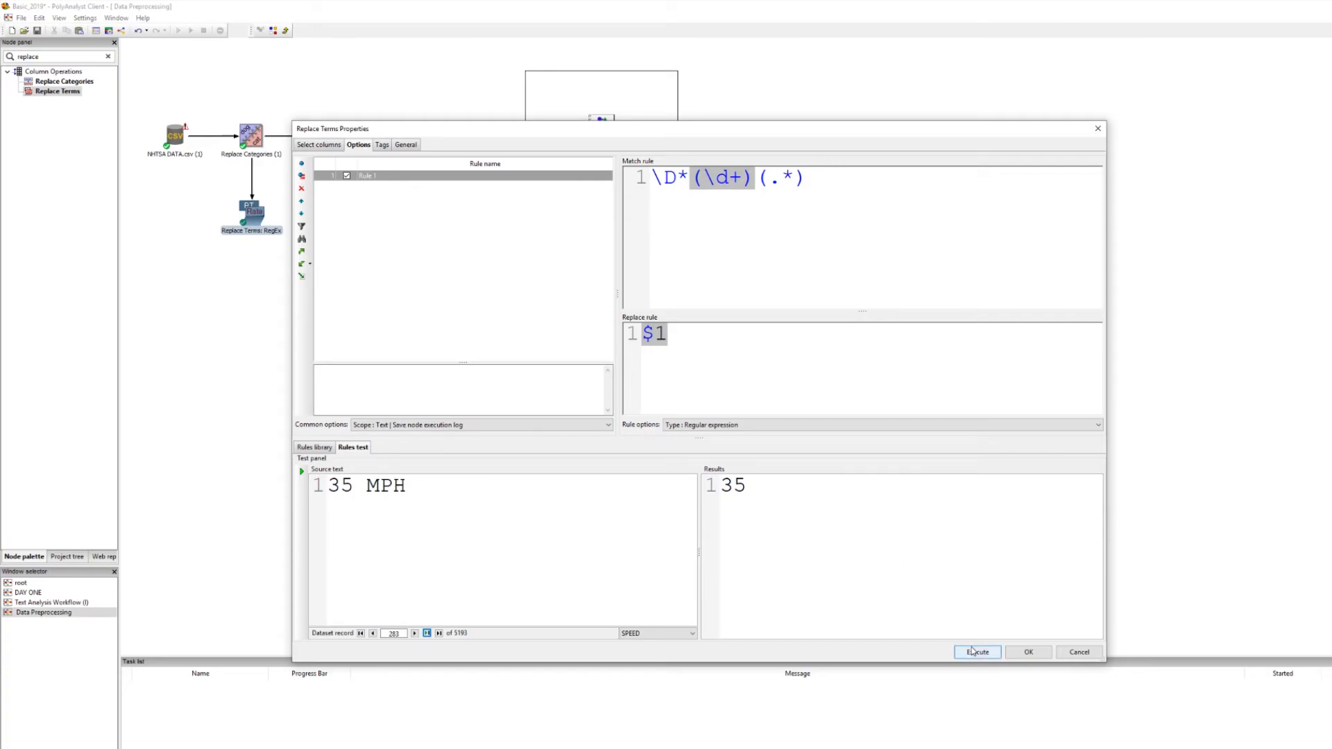
Execute the Replace Terms: RegEx node and list the distinct SPEED values in its output
click(974, 652)
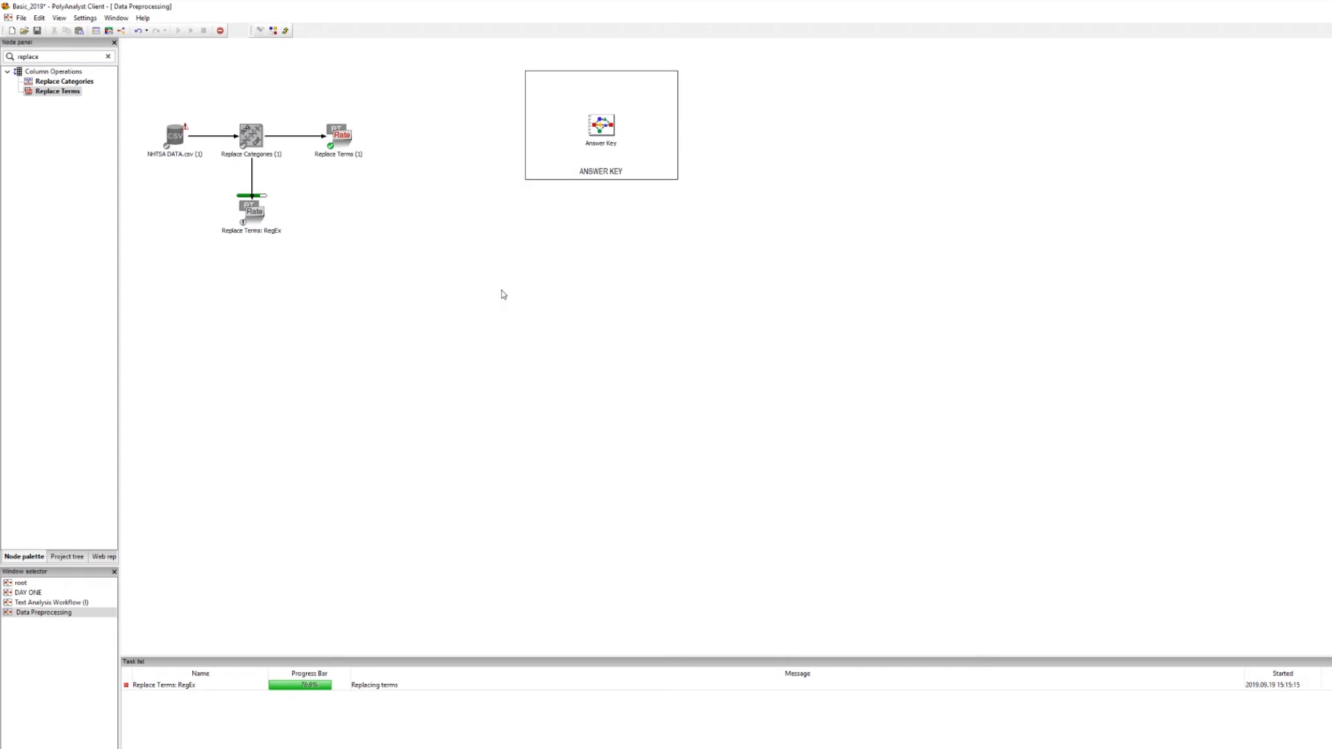
double_click(262, 218)
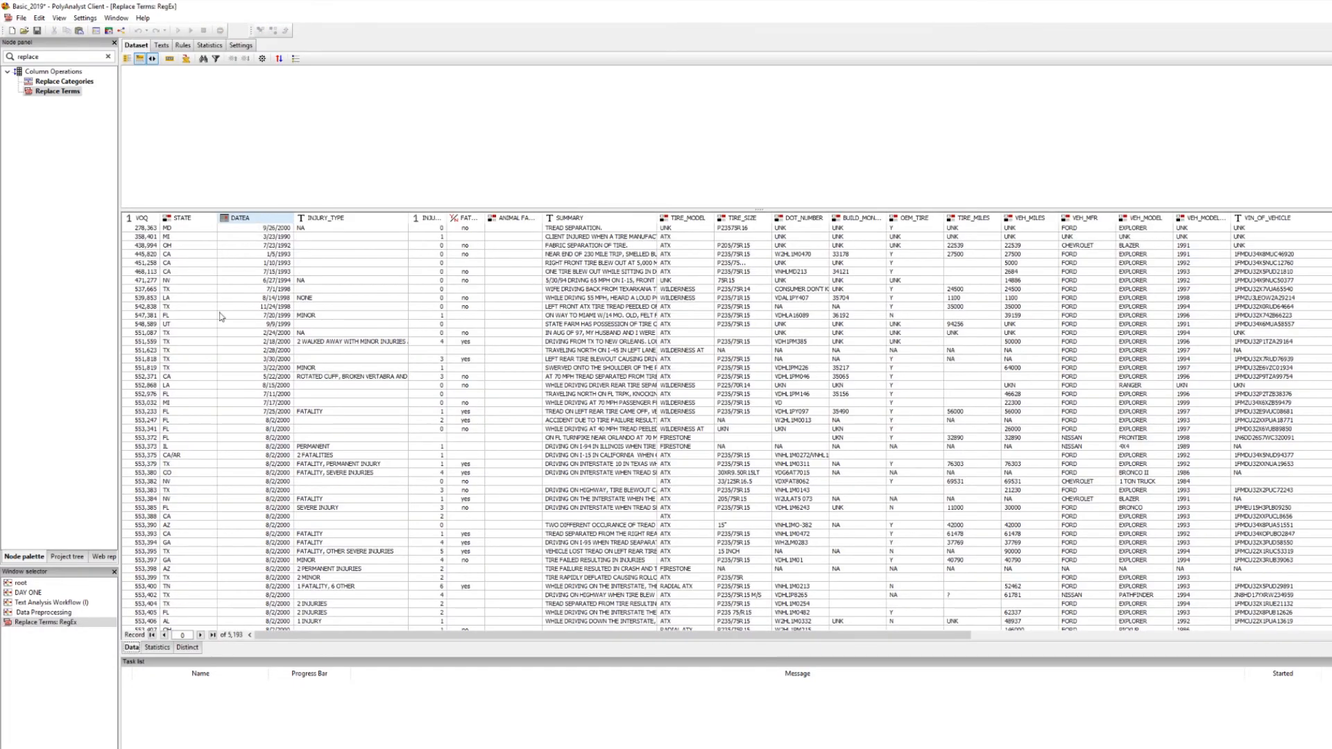
click(188, 647)
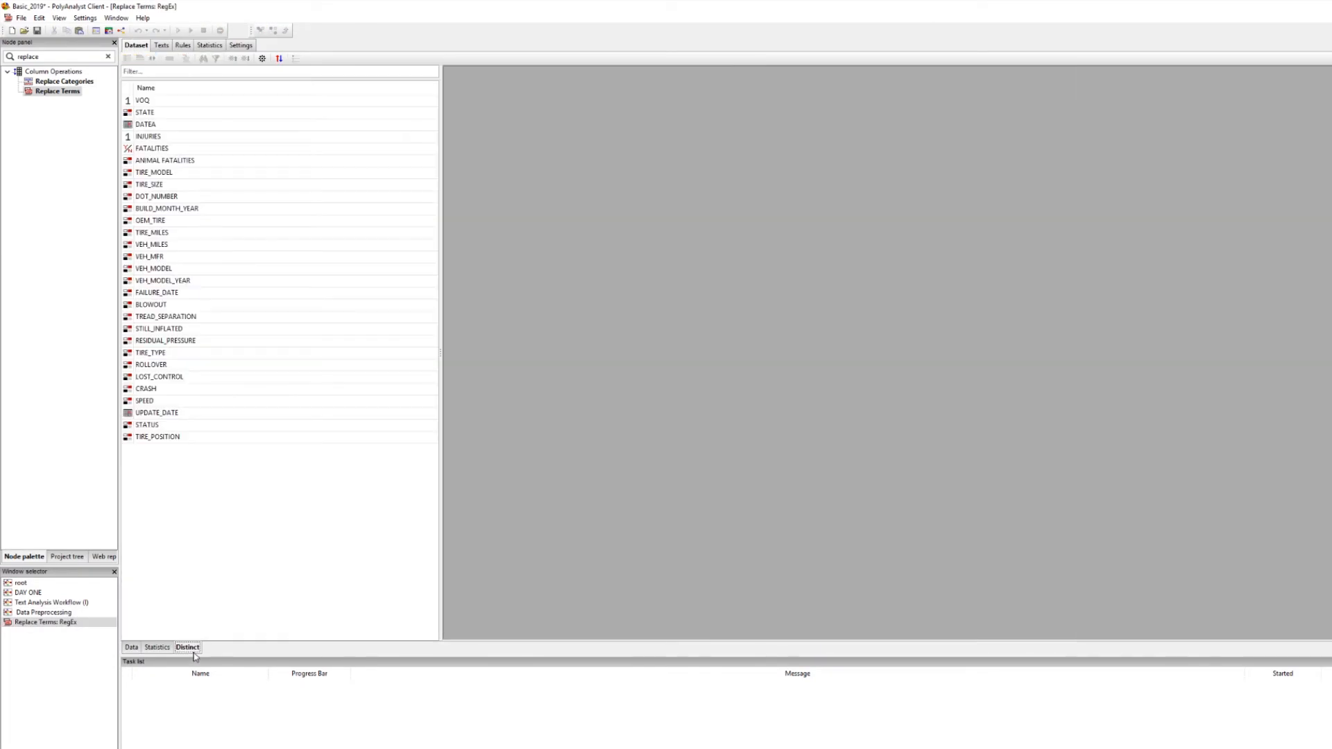
click(151, 400)
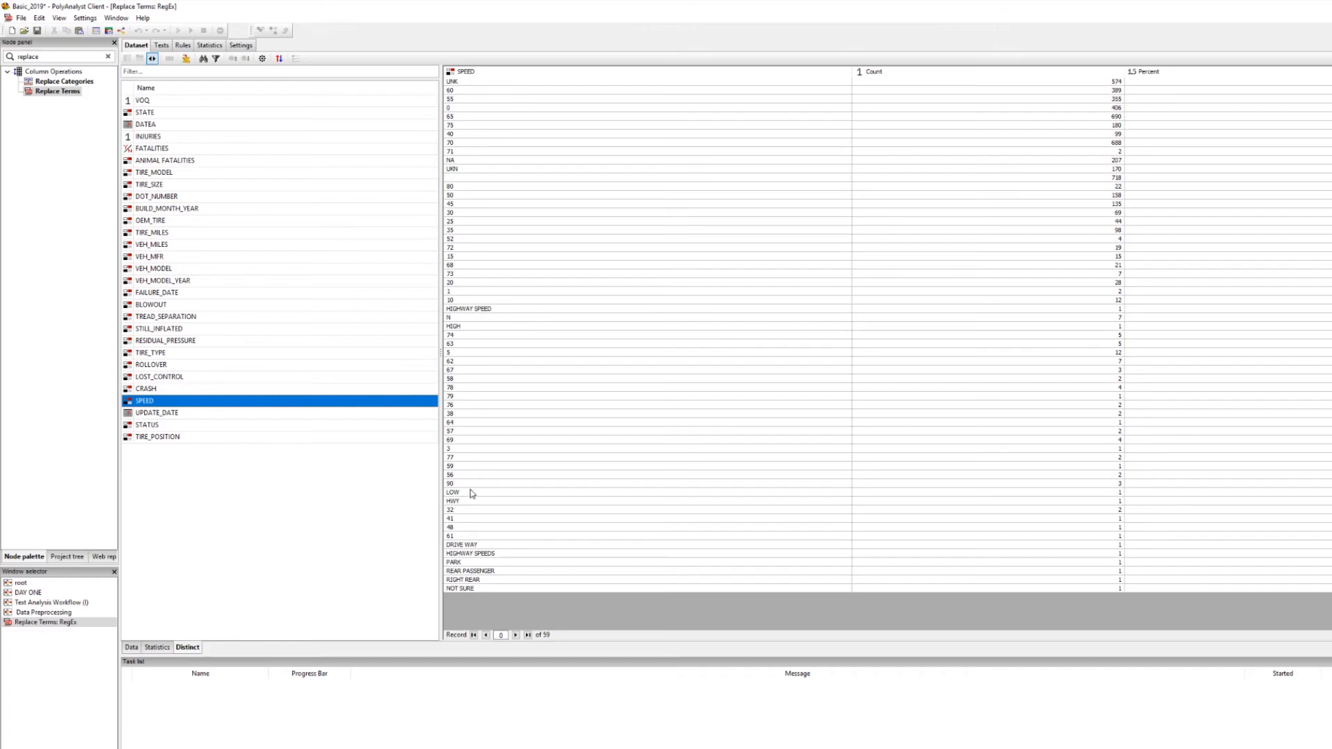
Examine the cleaned SPEED values, including HIGHWAY SPEED, NA, UKN, 30 and 52
click(458, 310)
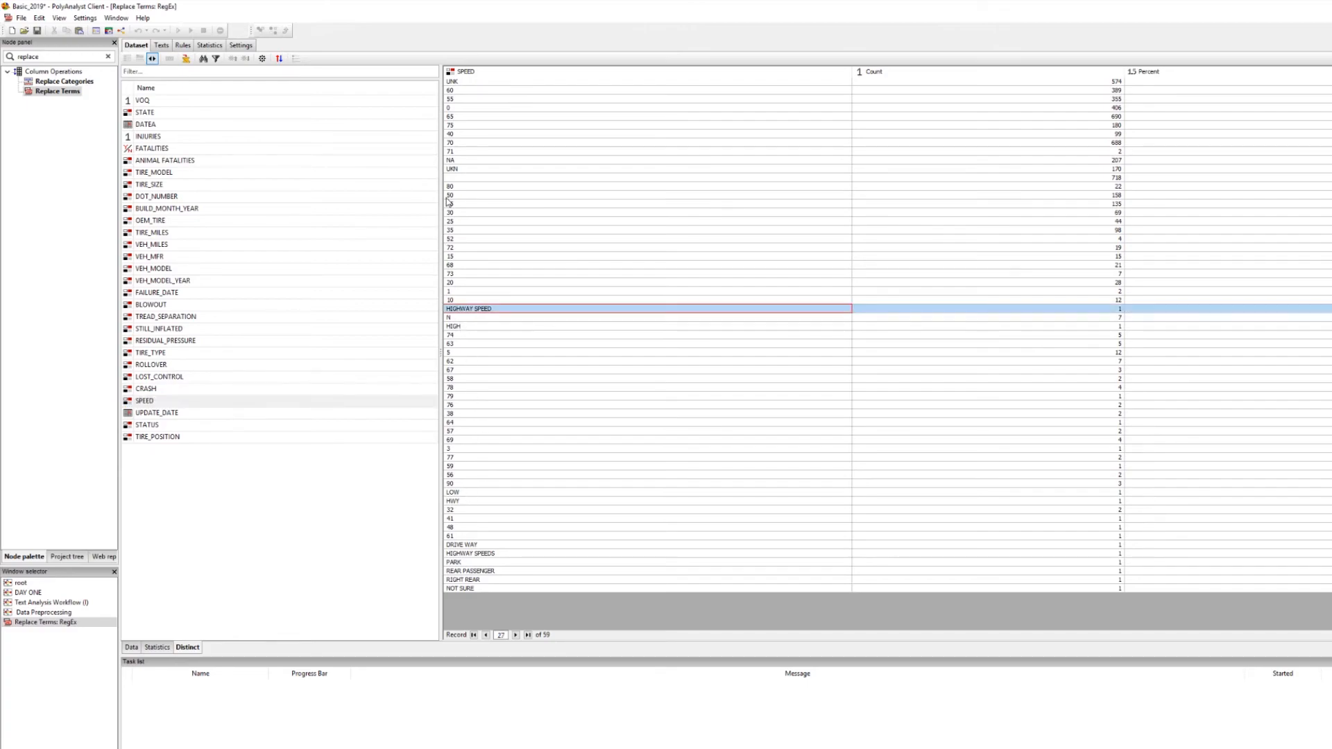
click(461, 163)
click(461, 170)
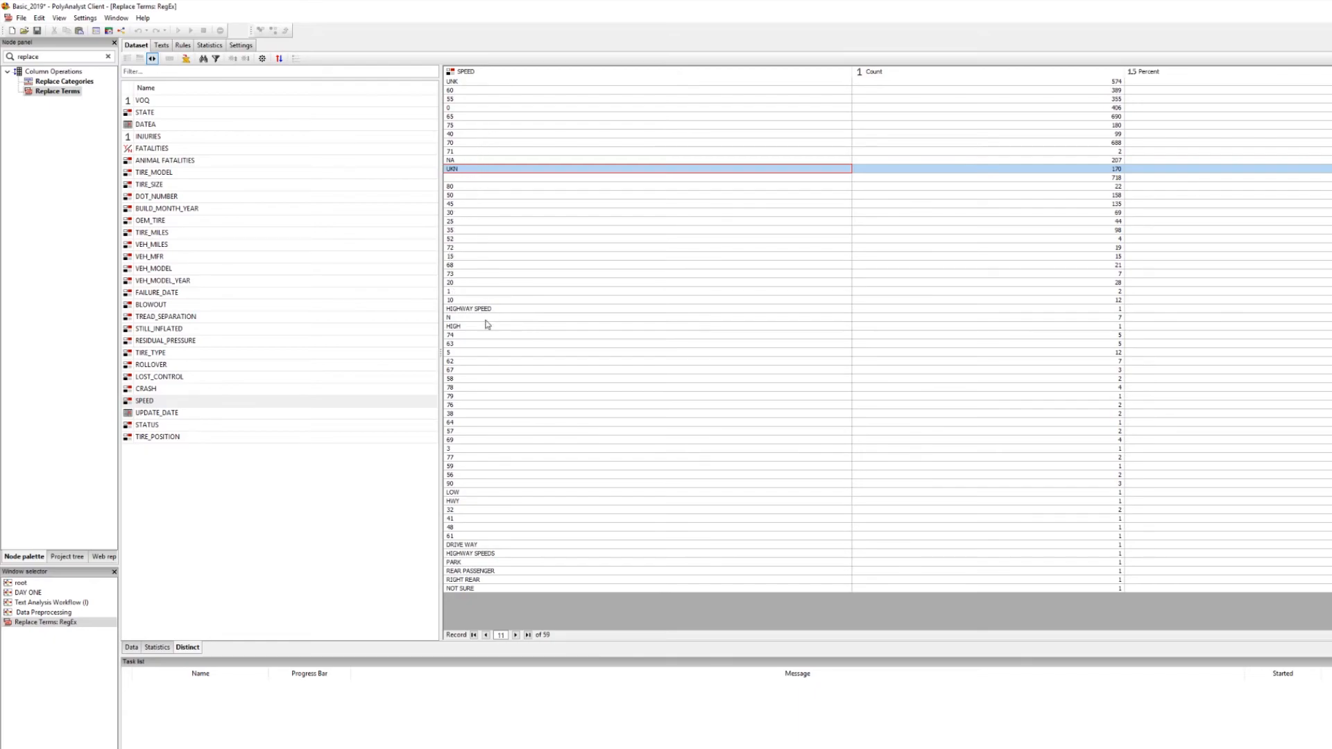
click(461, 214)
click(458, 238)
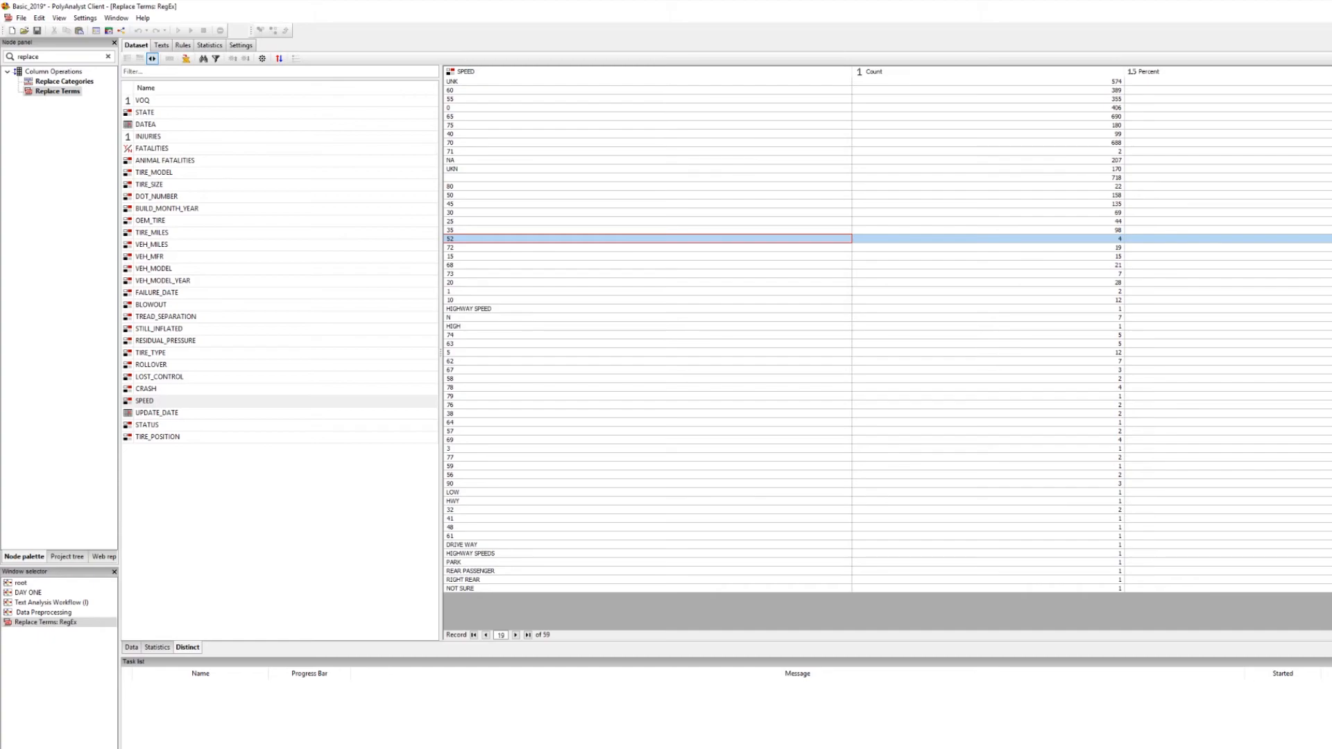
Close the distinct SPEED results and reopen the rule options of the Replace Terms: RegEx node
click(1325, 18)
click(364, 233)
right_click(253, 207)
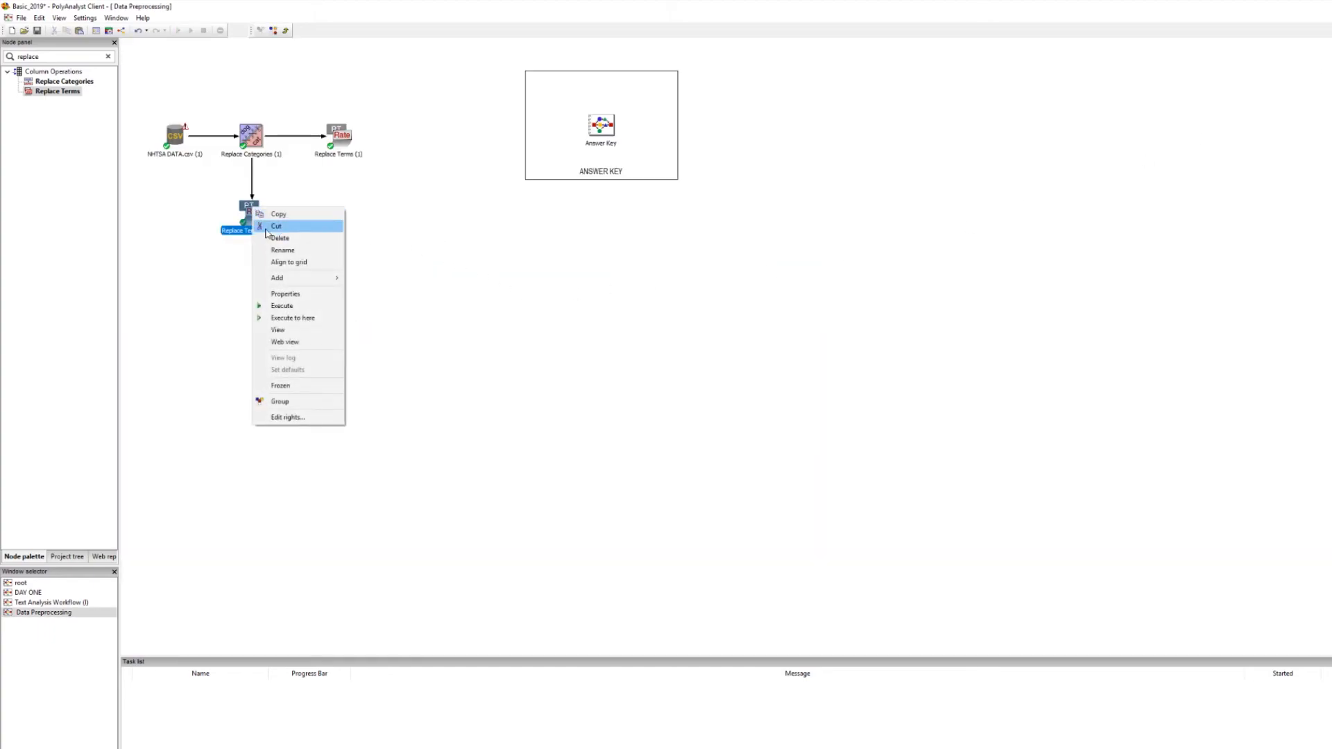
click(287, 294)
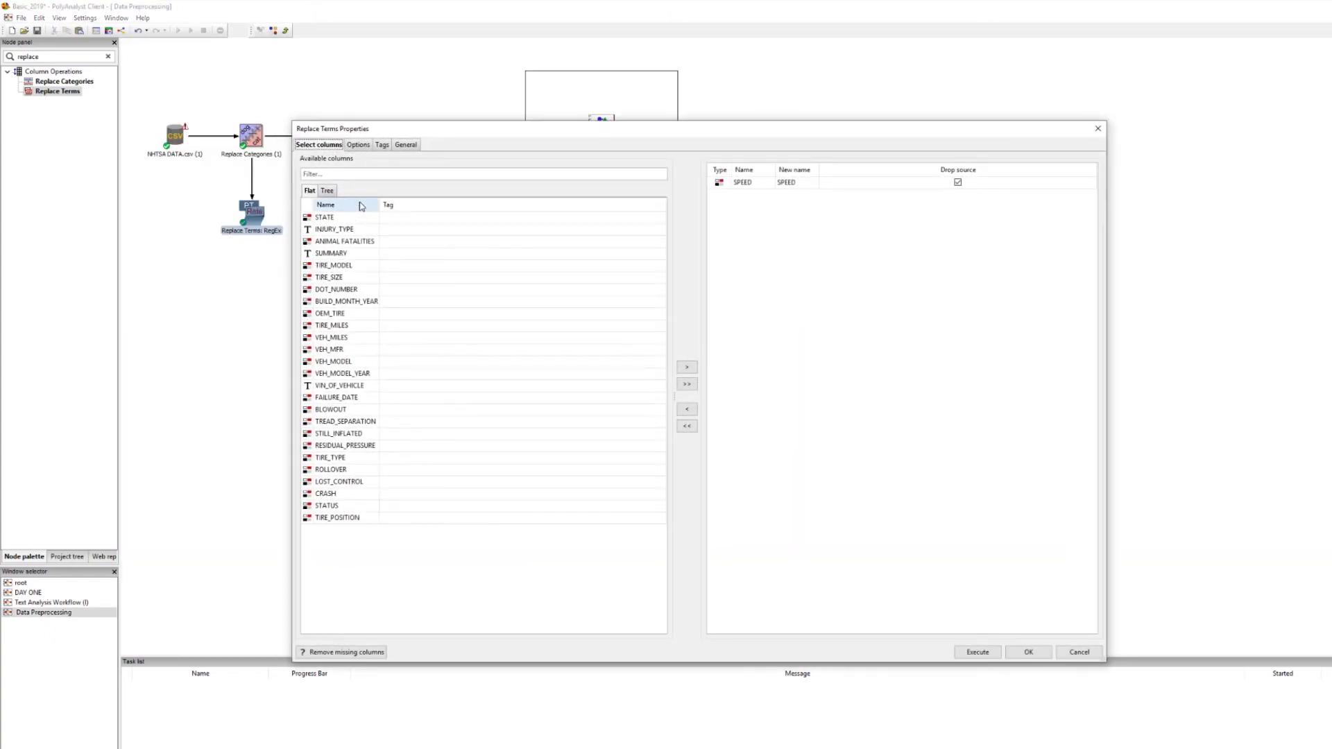
click(365, 146)
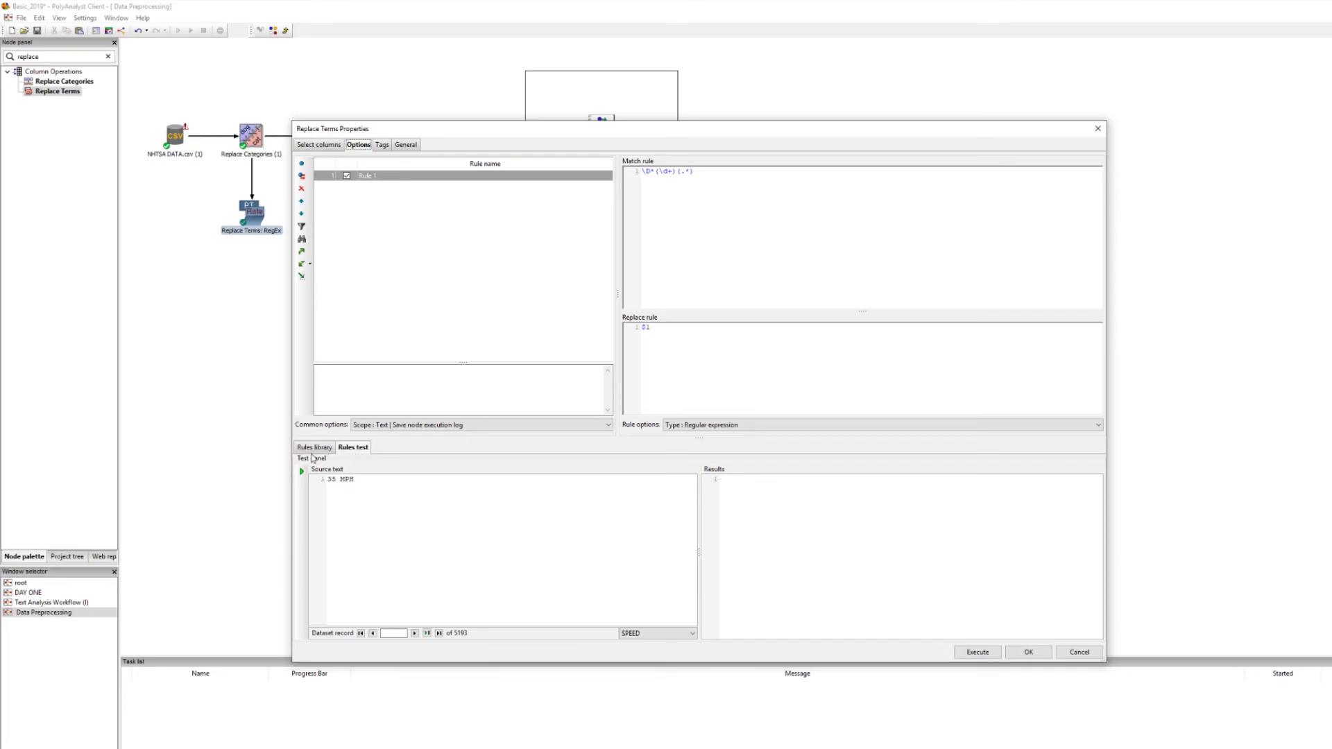
Examine the Regex match syntax (Server) collection in the rules library, covering metacharacters, repetition, character sets and examples
click(314, 448)
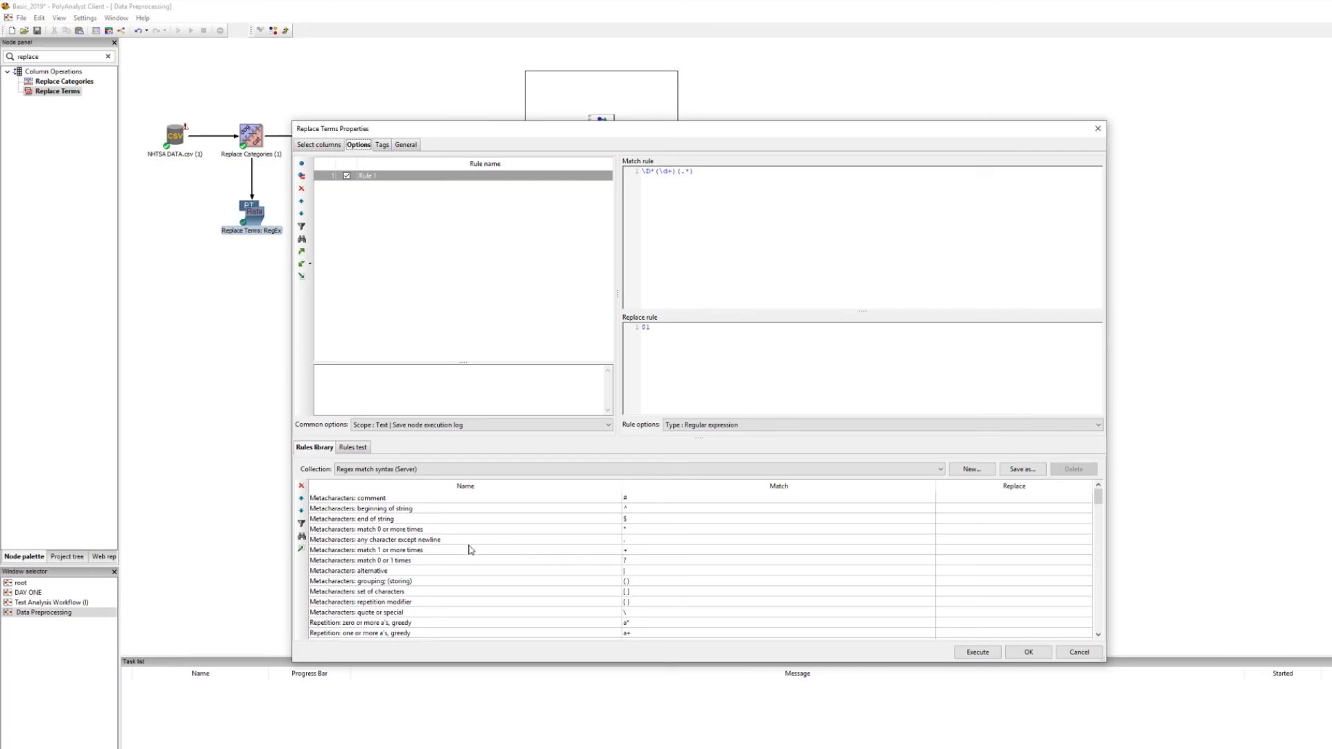
scroll(457, 581, down, 2)
scroll(458, 581, down, 6)
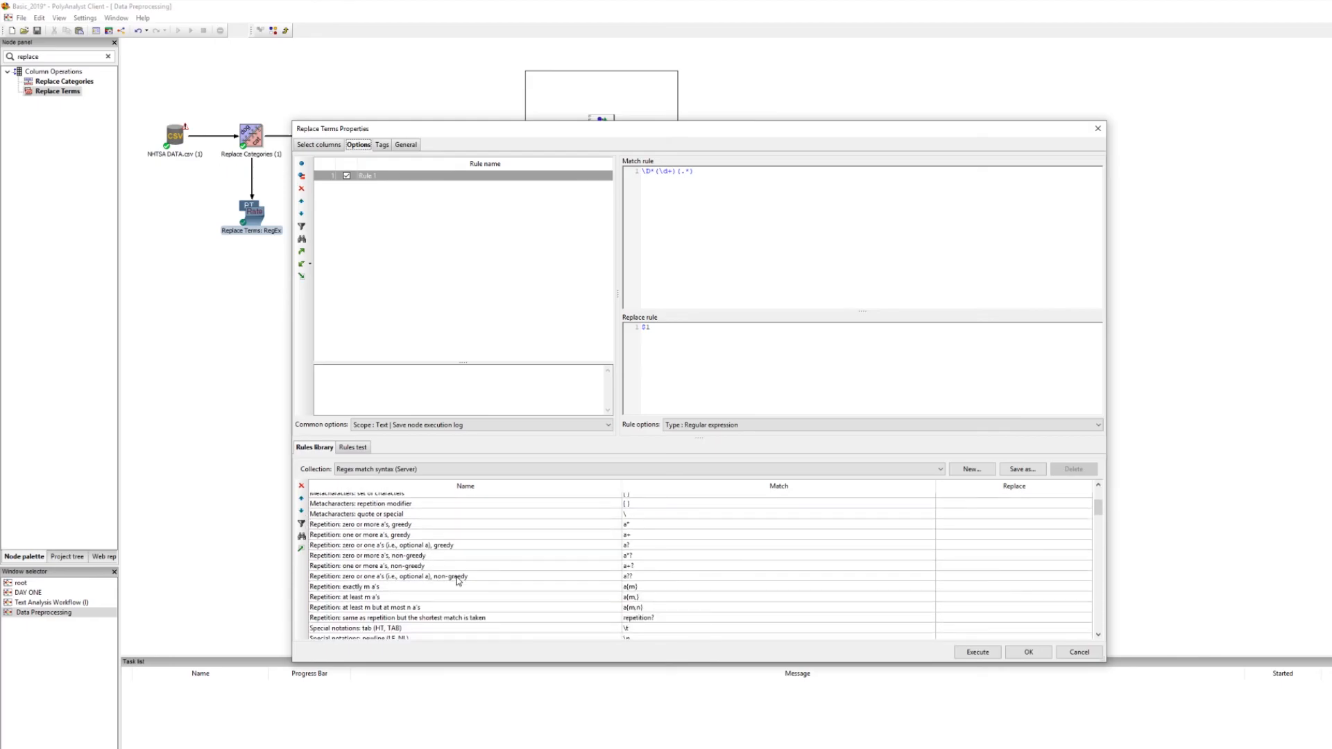
scroll(458, 581, down, 10)
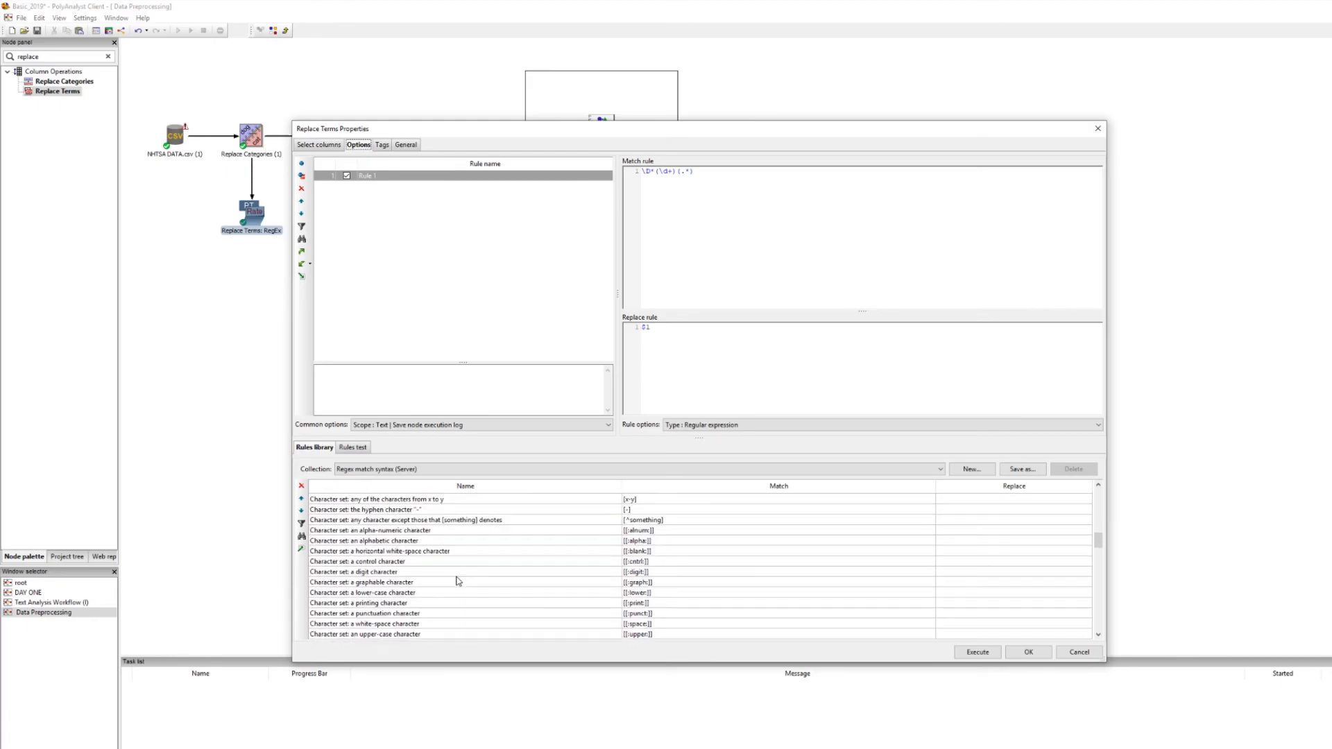
scroll(458, 581, down, 10)
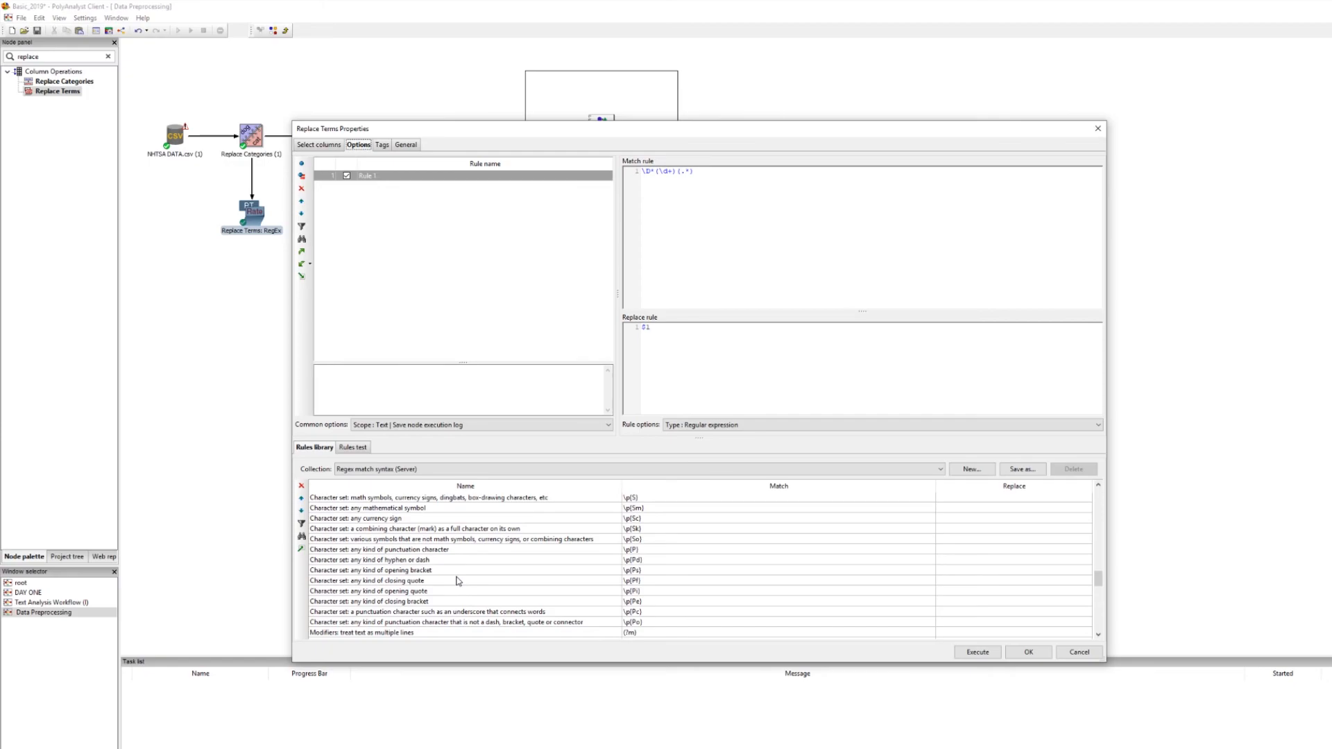
scroll(458, 580, down, 2)
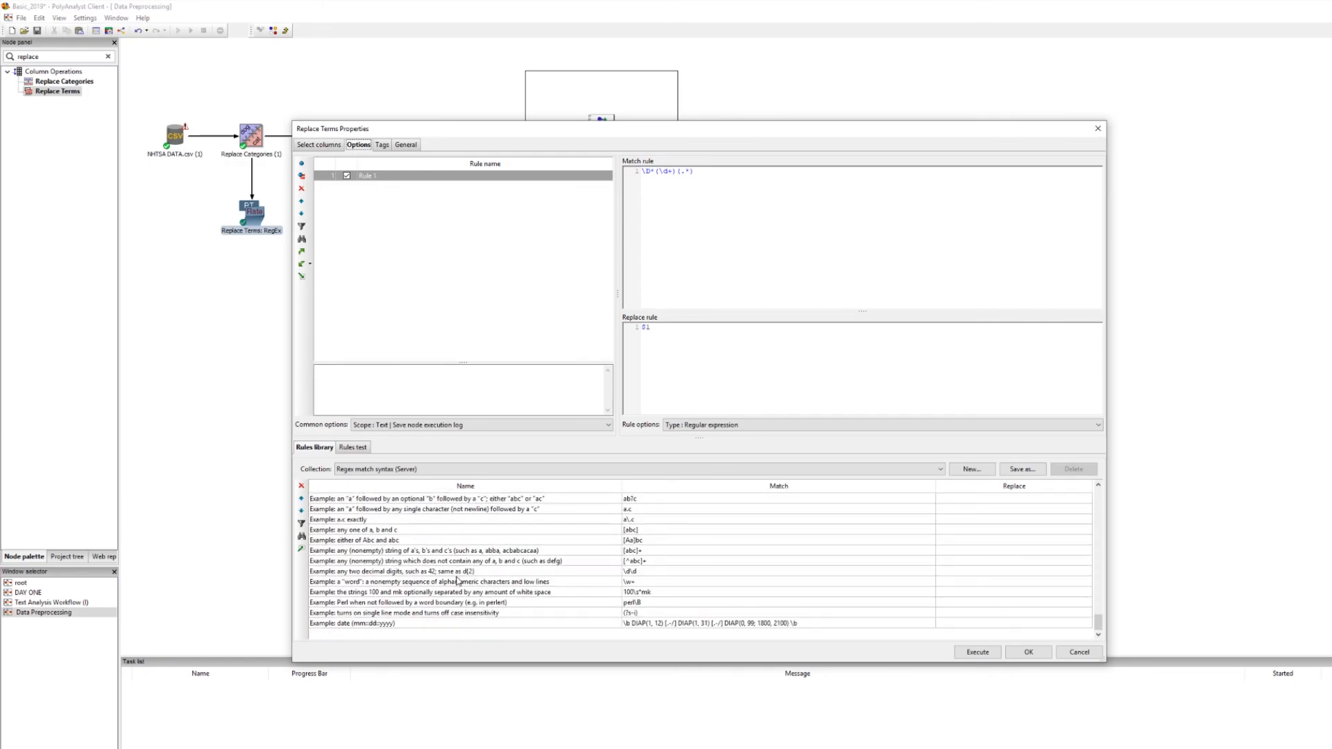
scroll(465, 586, up, 10)
scroll(476, 588, up, 5)
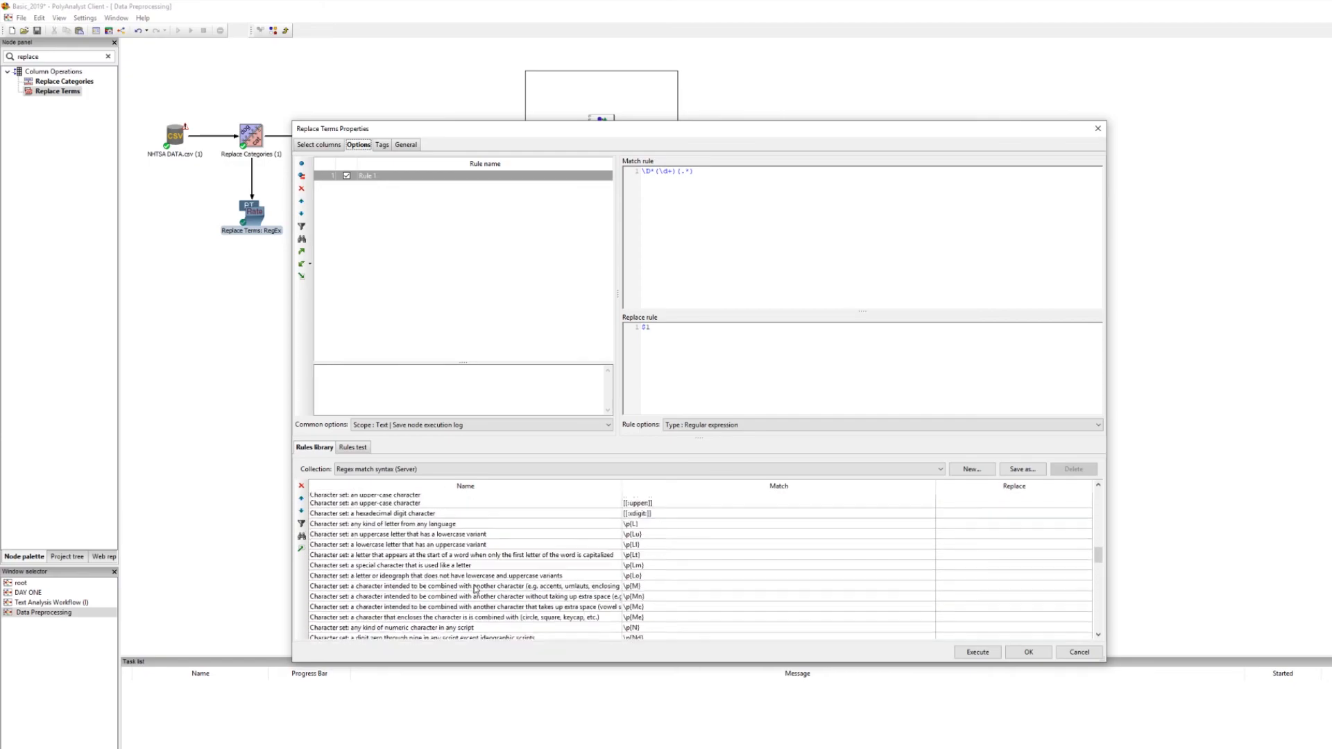
Switch the rules library to the Regex examples (Server) collection and examine its ZIP code, IPv4 address and email address patterns
click(470, 470)
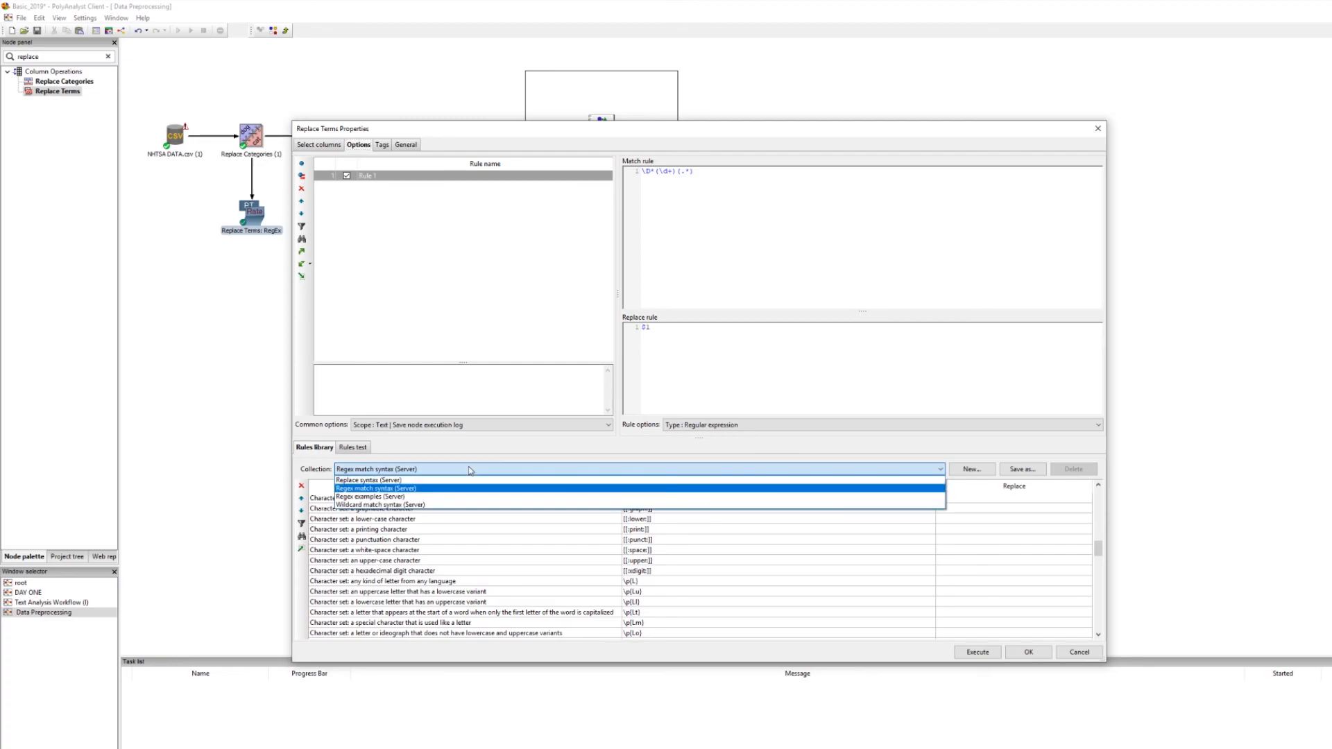
click(406, 497)
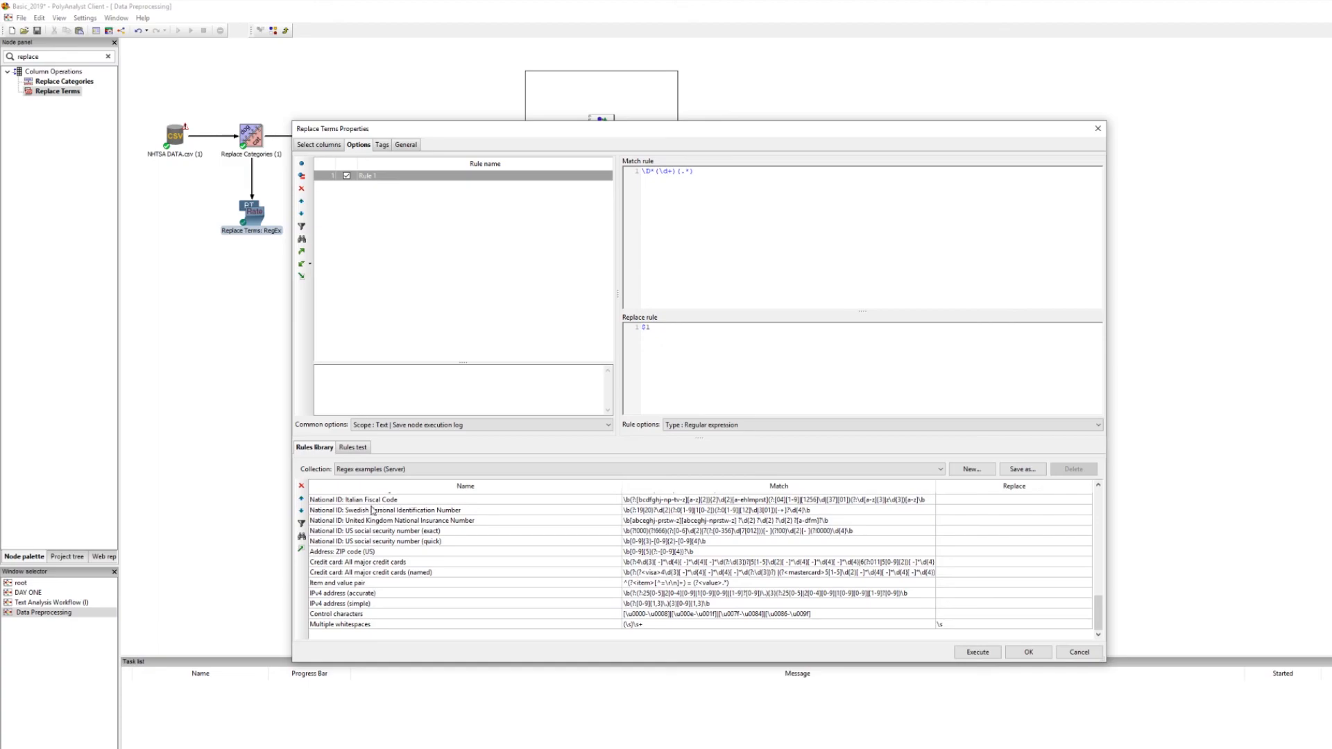
click(364, 552)
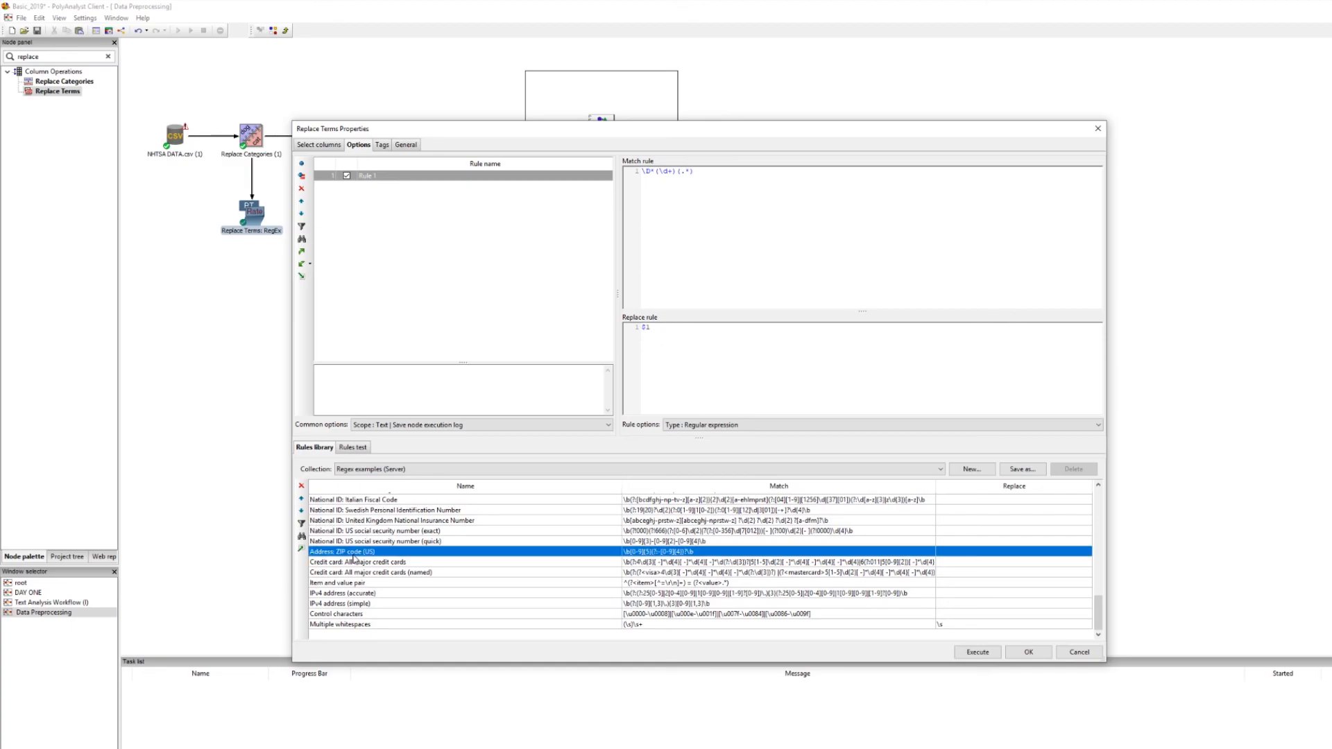
scroll(353, 560, up, 1)
click(338, 618)
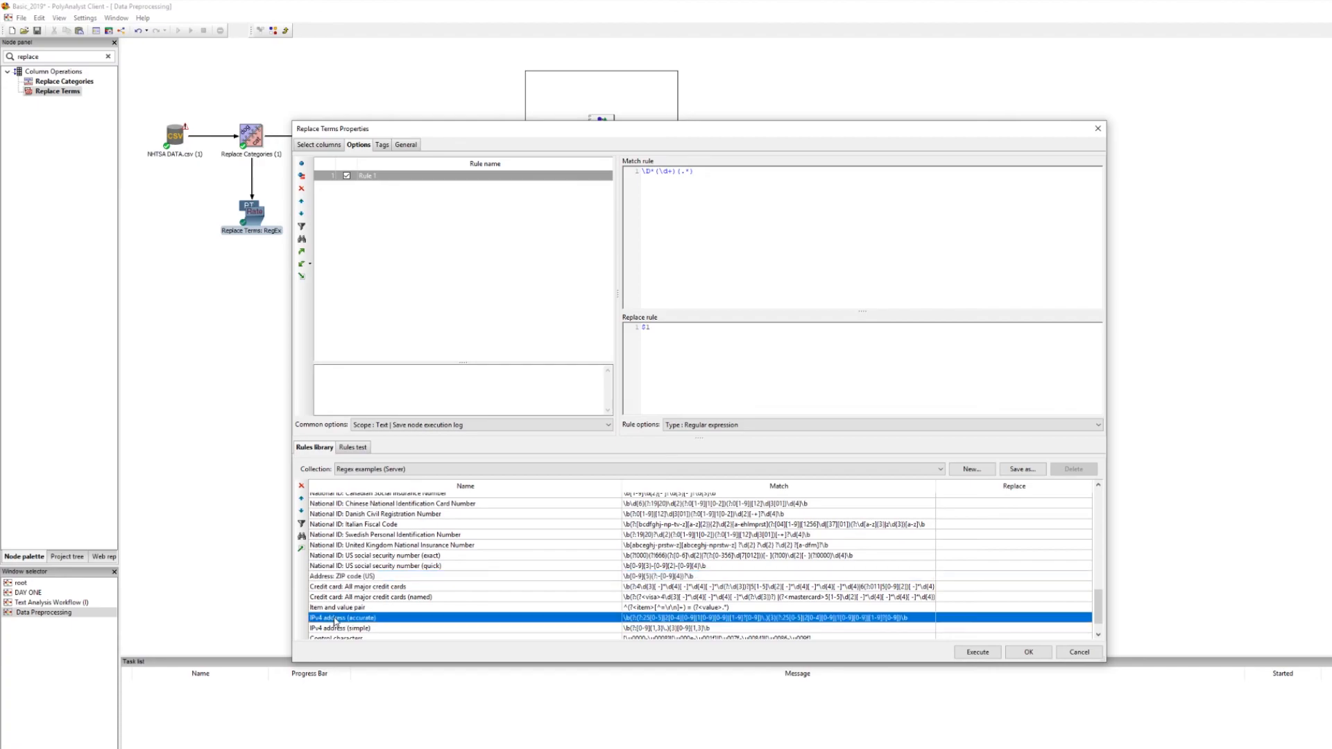
scroll(371, 591, up, 5)
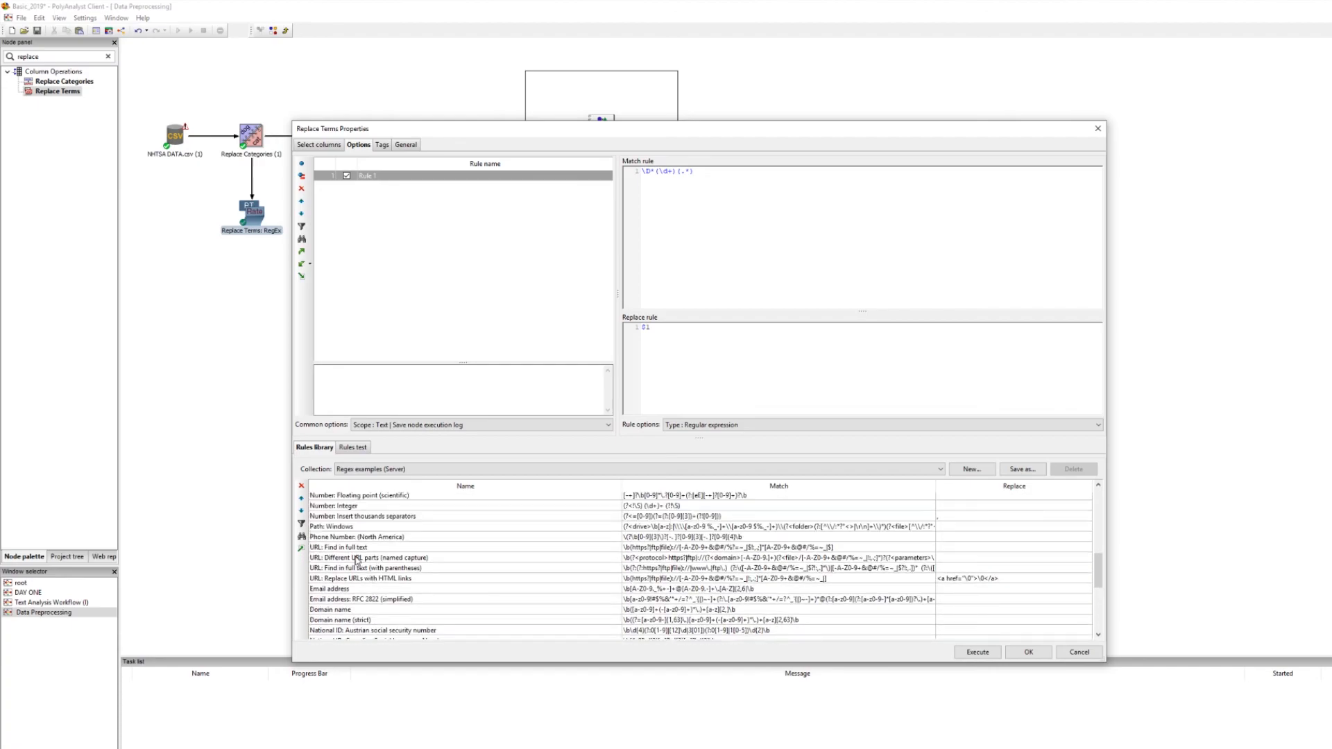
click(350, 601)
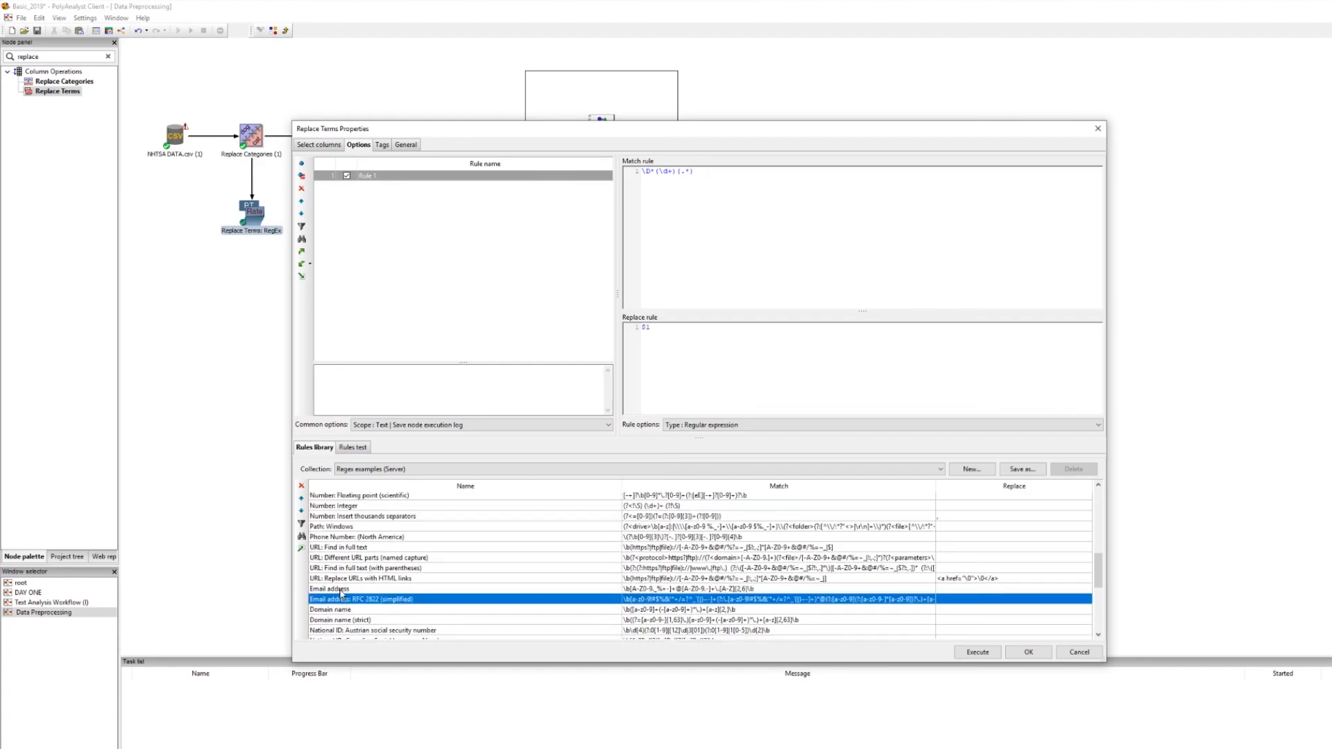
click(341, 590)
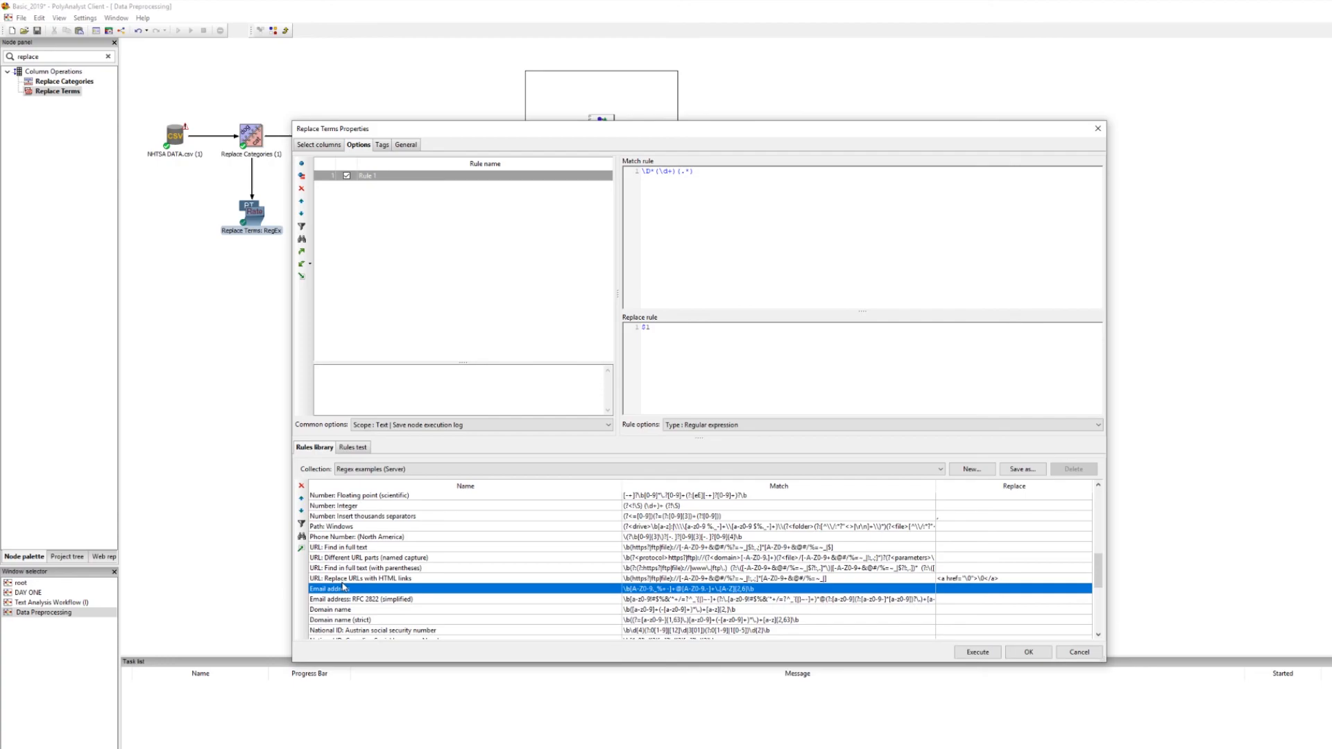
Try adding the Email address example from the library as an extra rule, and discard the changes to the node's properties
drag(693, 171, 620, 175)
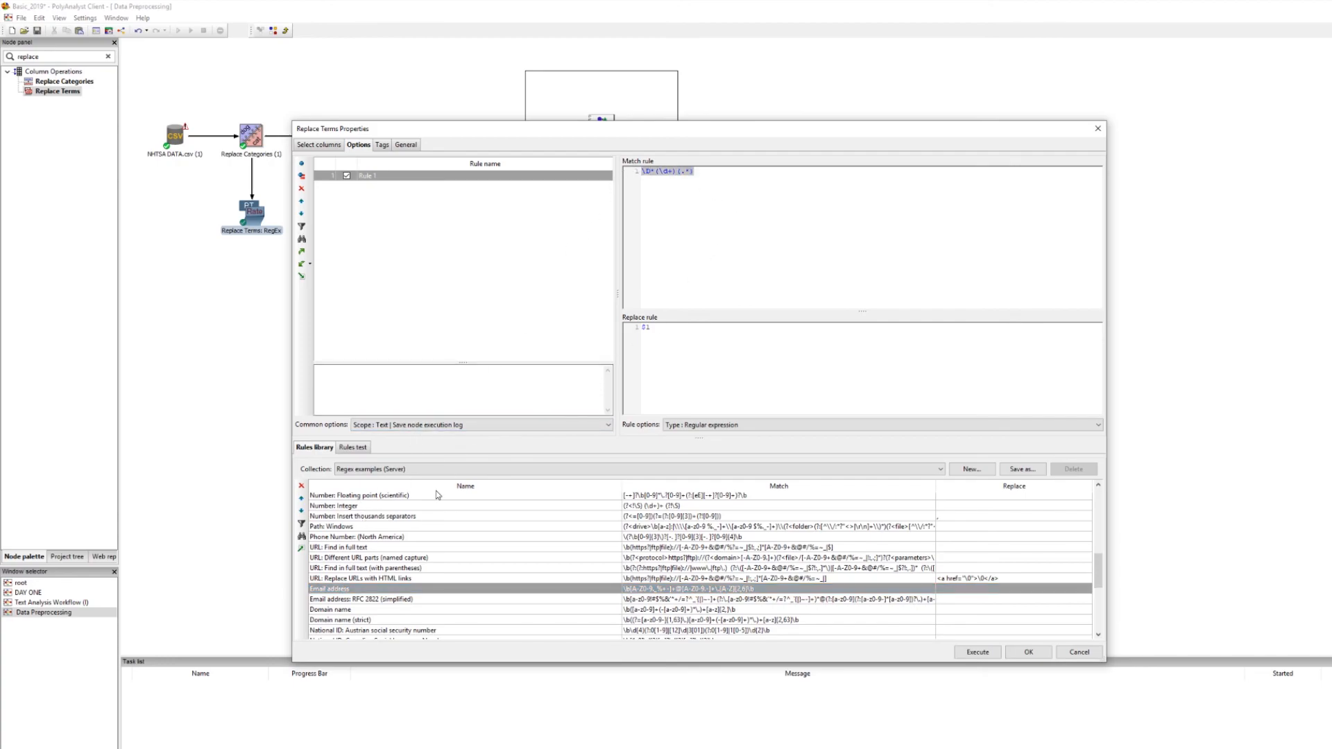
double_click(343, 588)
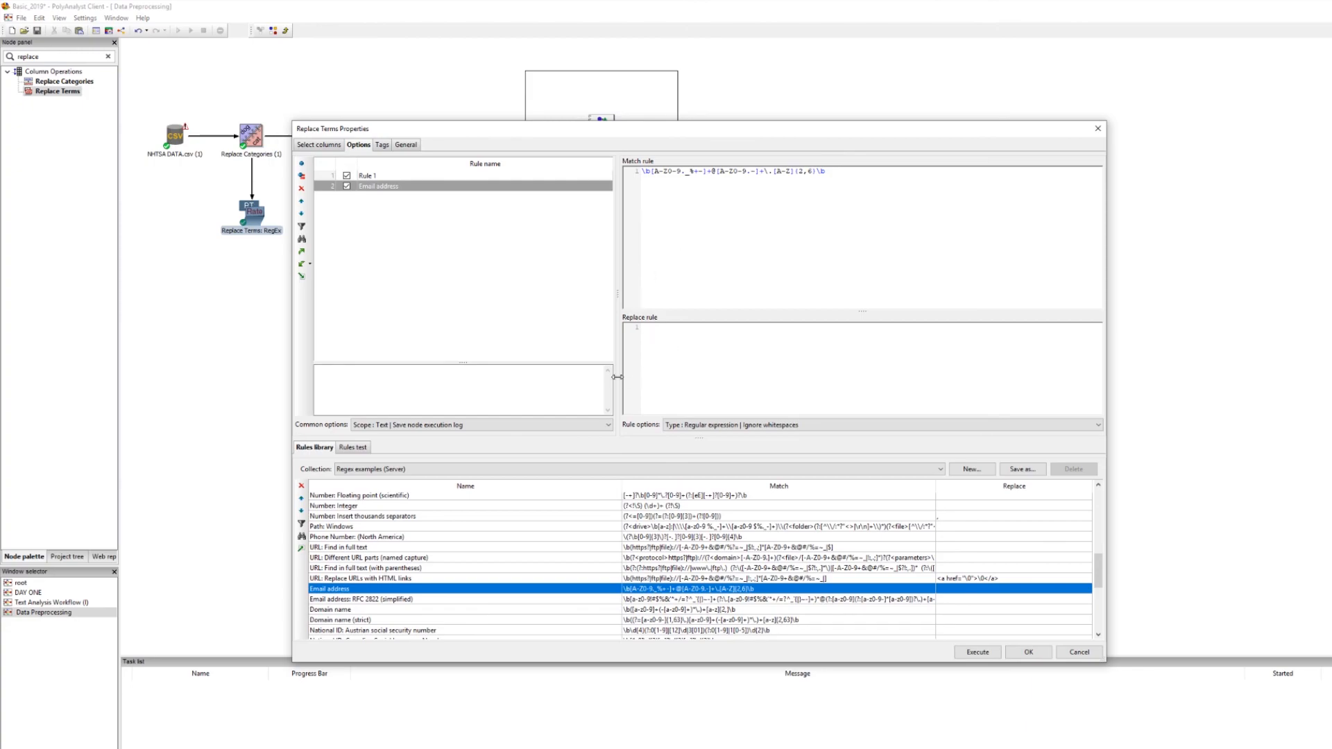
scroll(404, 541, up, 4)
scroll(404, 547, up, 5)
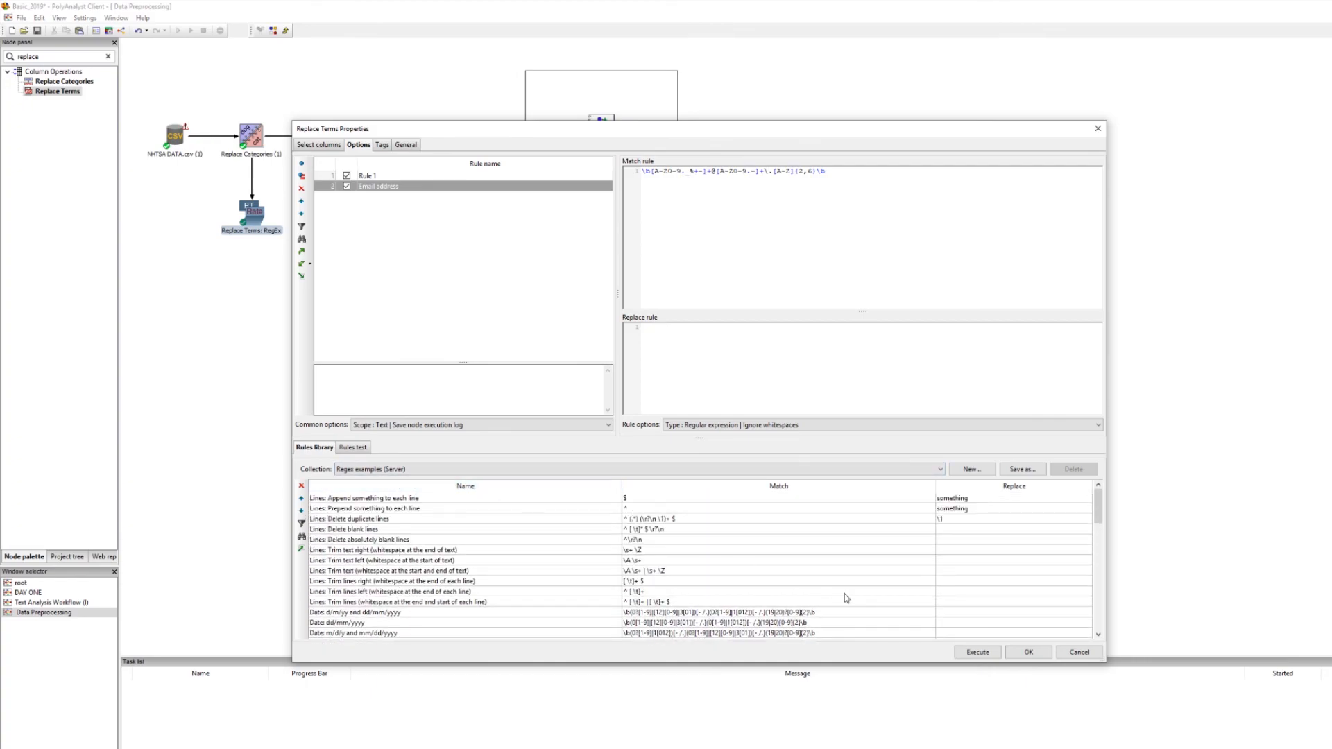
click(1079, 652)
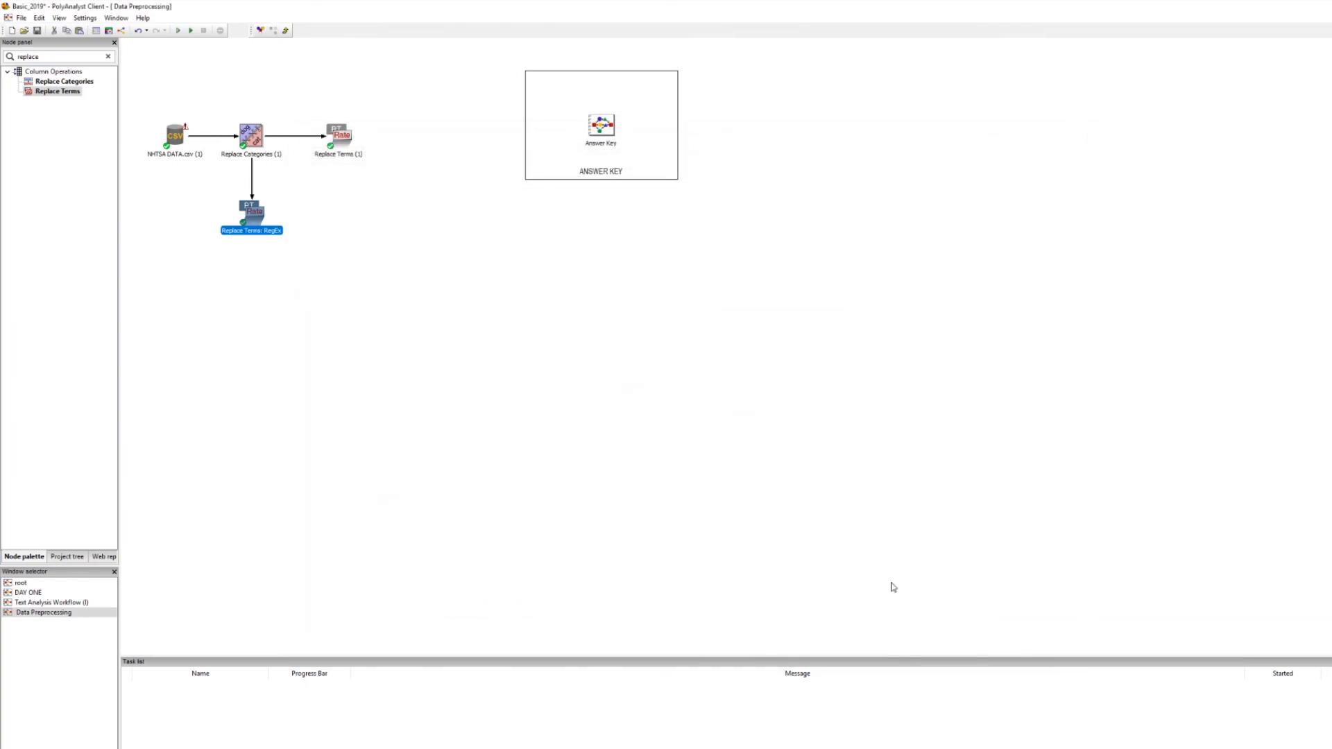
click(456, 425)
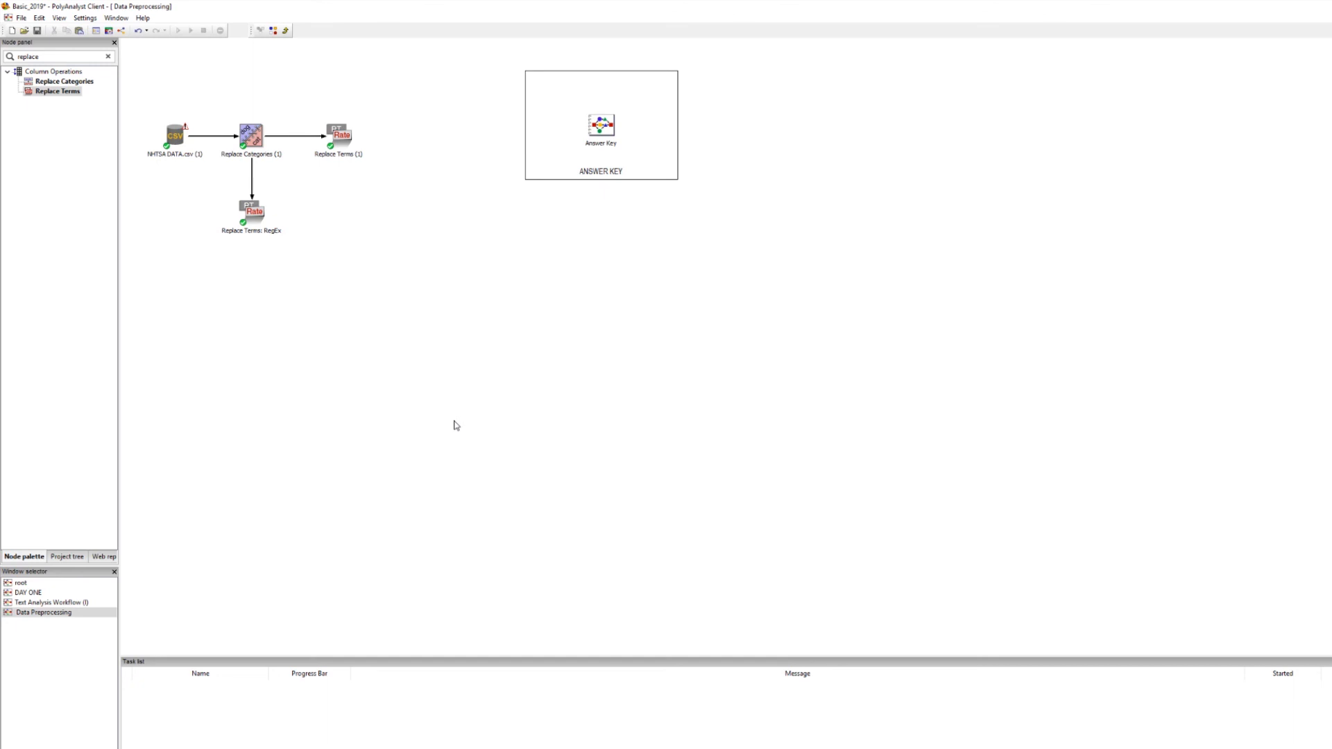